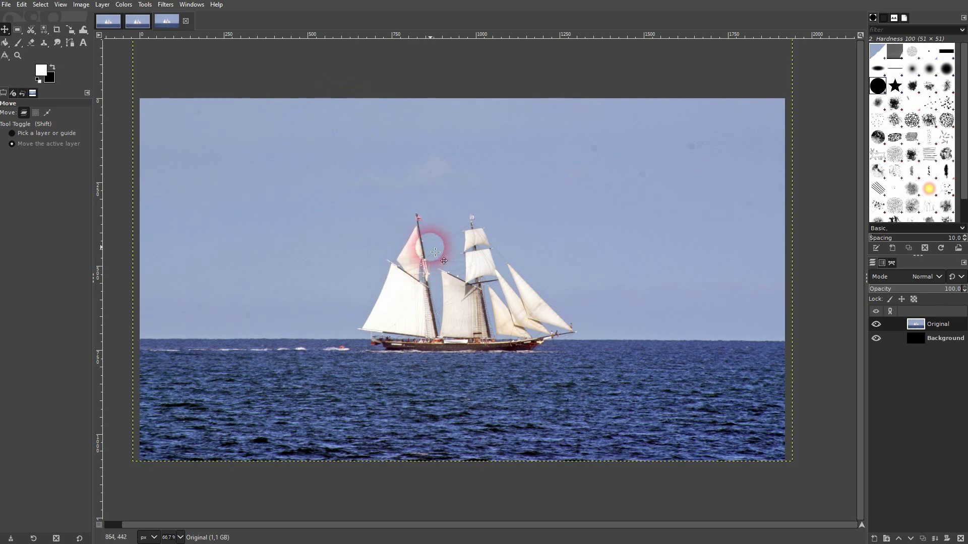
# Zoom out and toggle the Original photo and Background layers to inspect them
pyautogui.press('-')
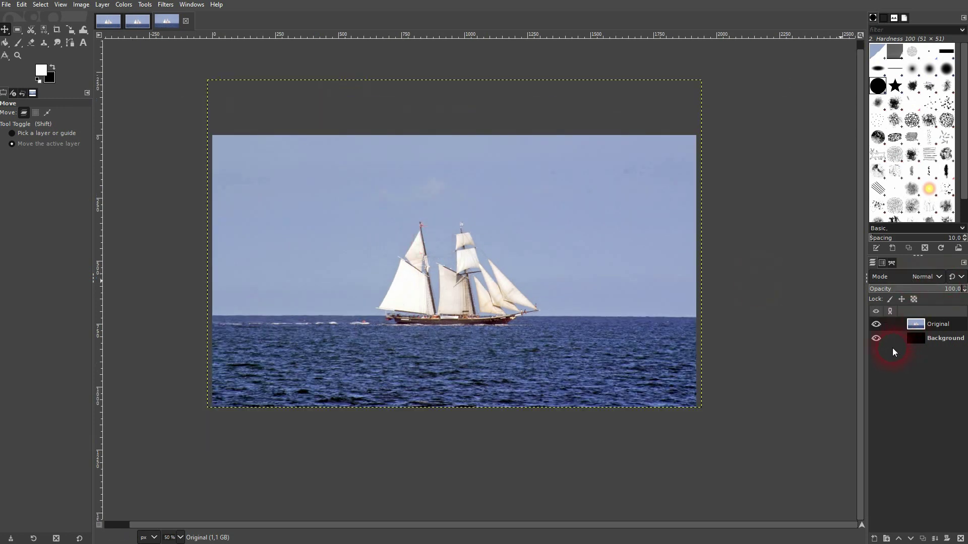
pyautogui.click(874, 325)
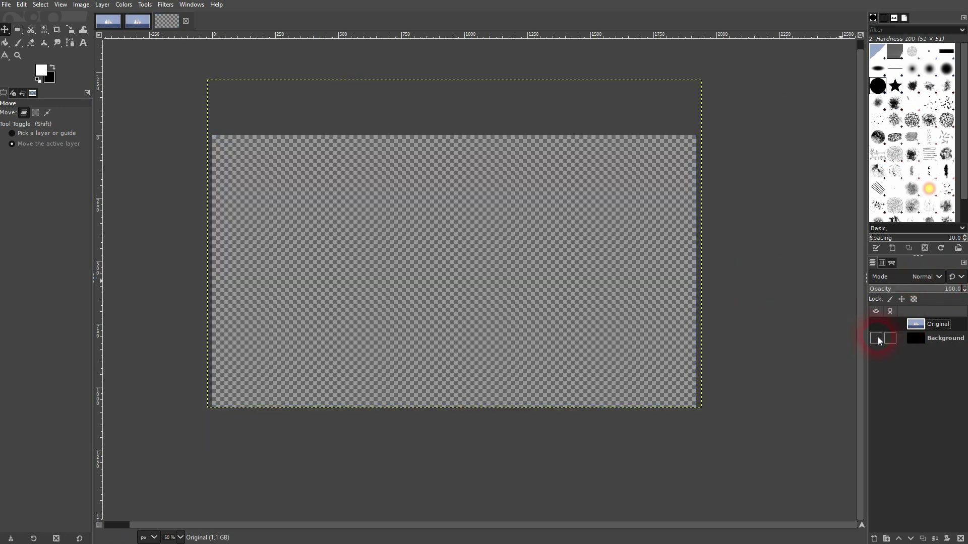
pyautogui.click(877, 339)
pyautogui.click(875, 325)
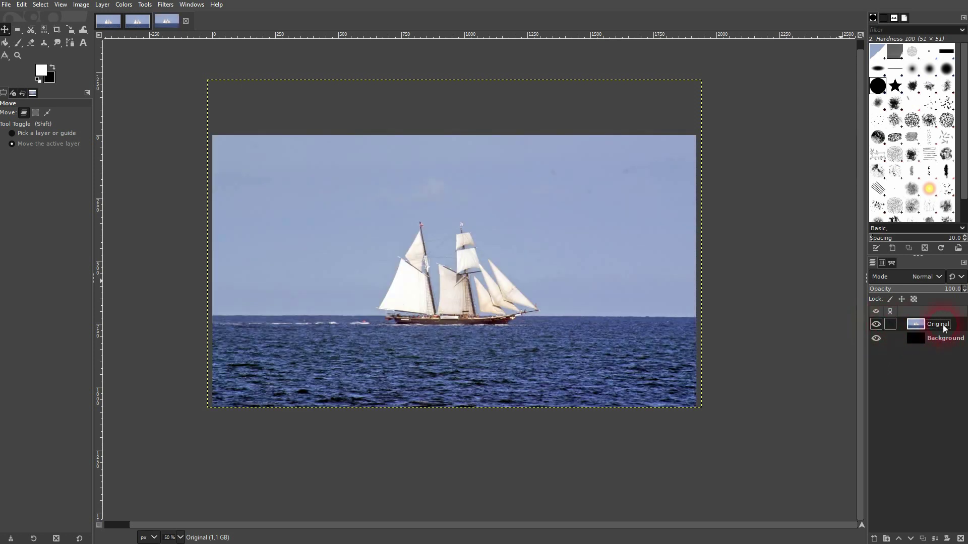
# Scale the Original photo layer outward to 2086 × 1383 pixels, past the canvas edges
pyautogui.click(71, 29)
pyautogui.click(119, 59)
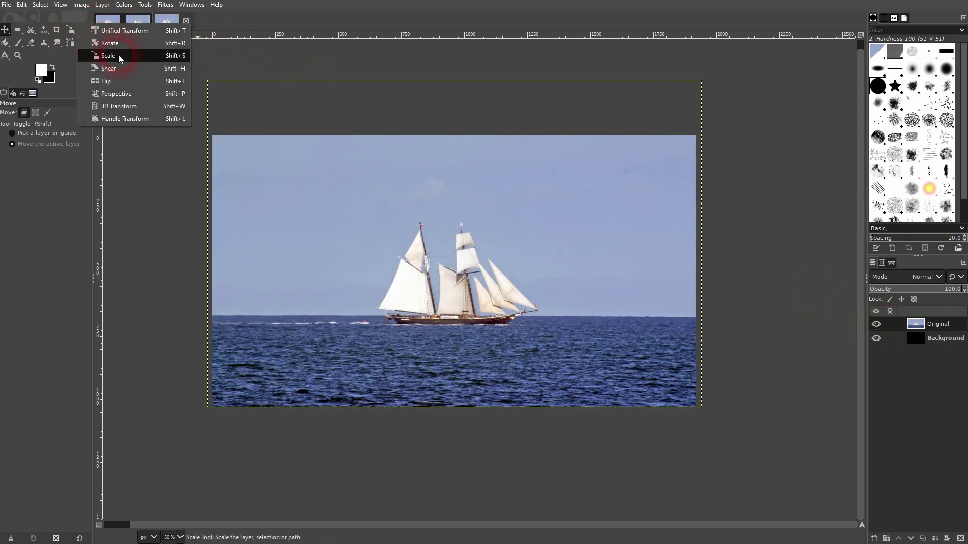
pyautogui.click(400, 223)
pyautogui.moveTo(708, 249)
pyautogui.mouseDown()
pyautogui.moveTo(726, 255)
pyautogui.moveTo(719, 262)
pyautogui.mouseUp()
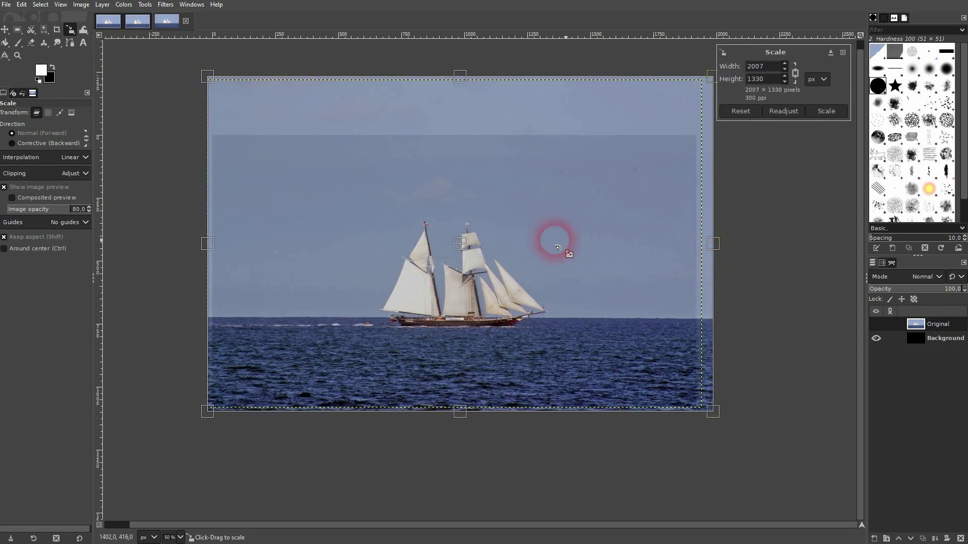
pyautogui.moveTo(204, 244); pyautogui.dragTo(186, 247)
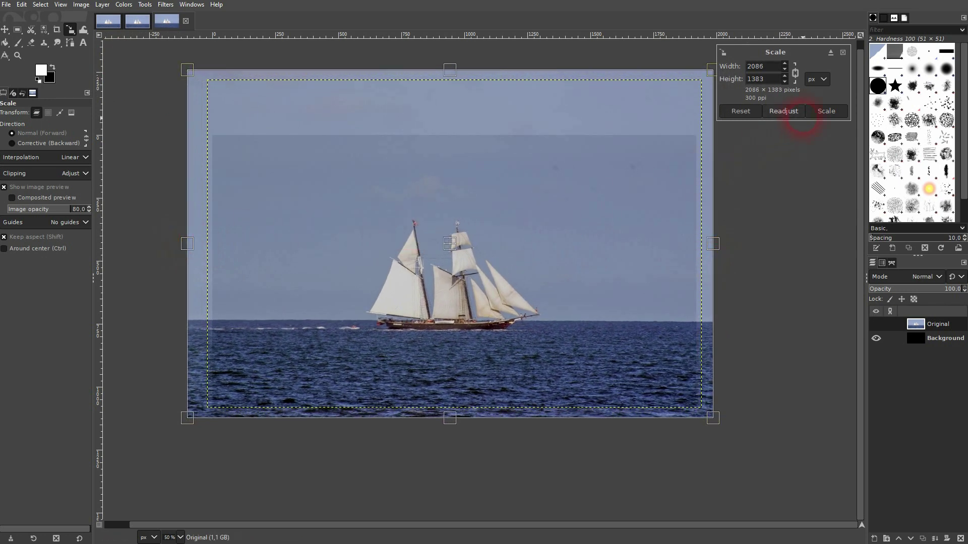
pyautogui.click(810, 112)
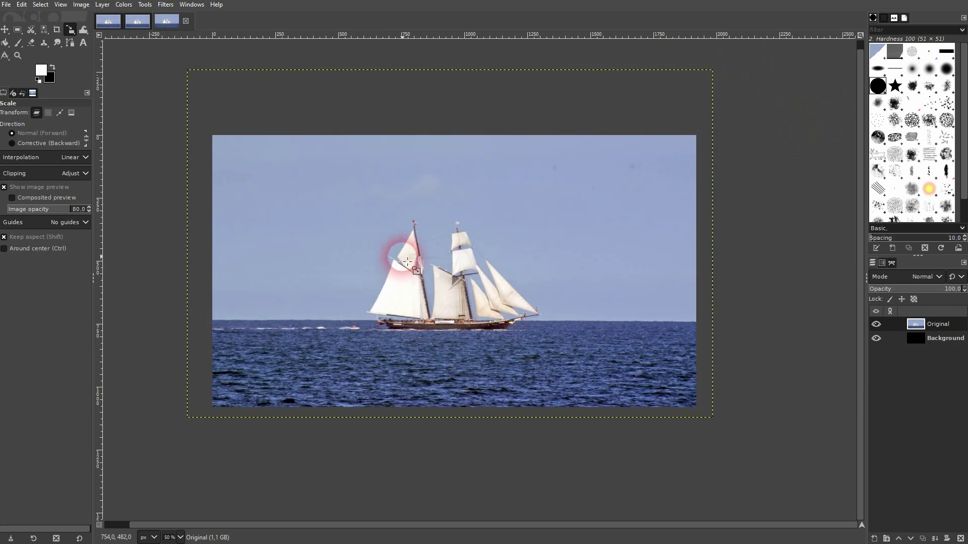
# Create a 1920 × 1080 layer named 'frame', filled with Transparency, above the photo
pyautogui.click(6, 30)
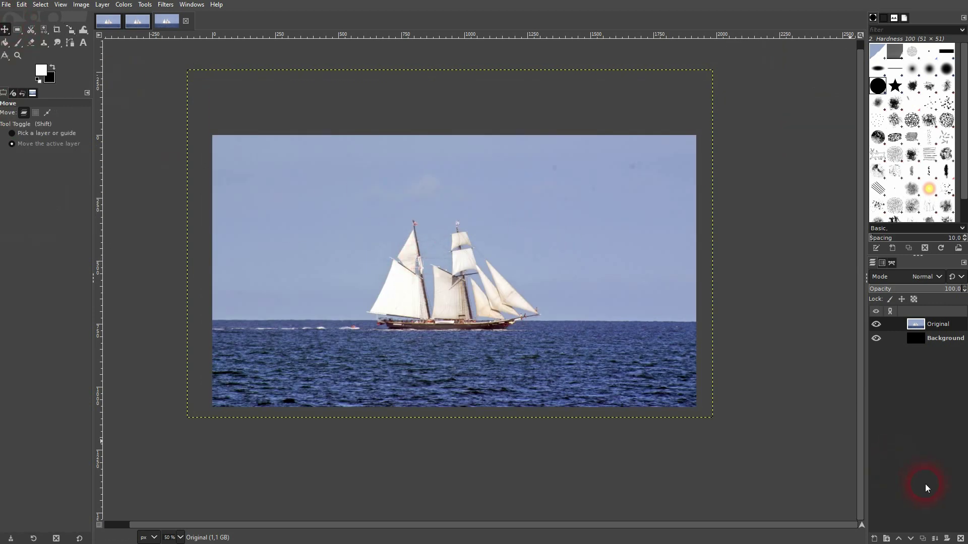
pyautogui.click(874, 539)
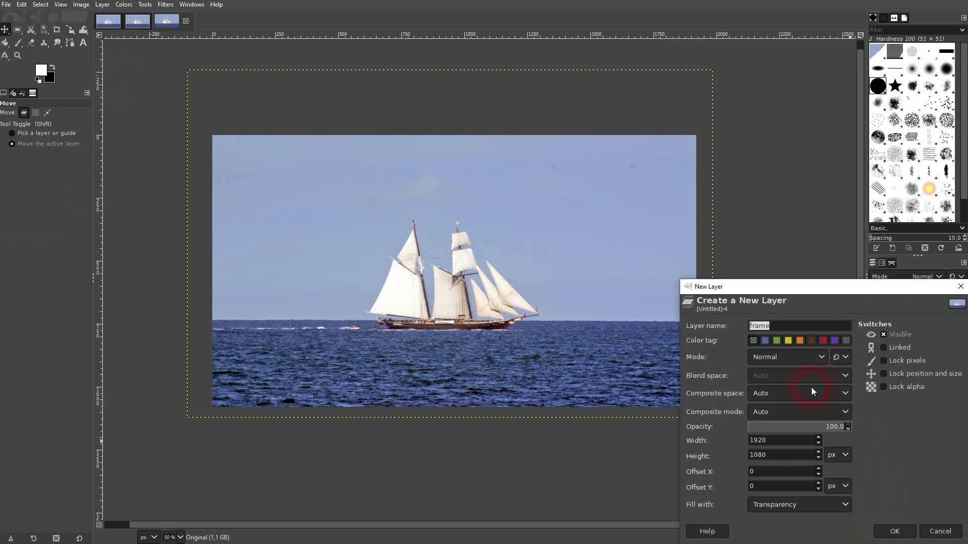
pyautogui.click(820, 507)
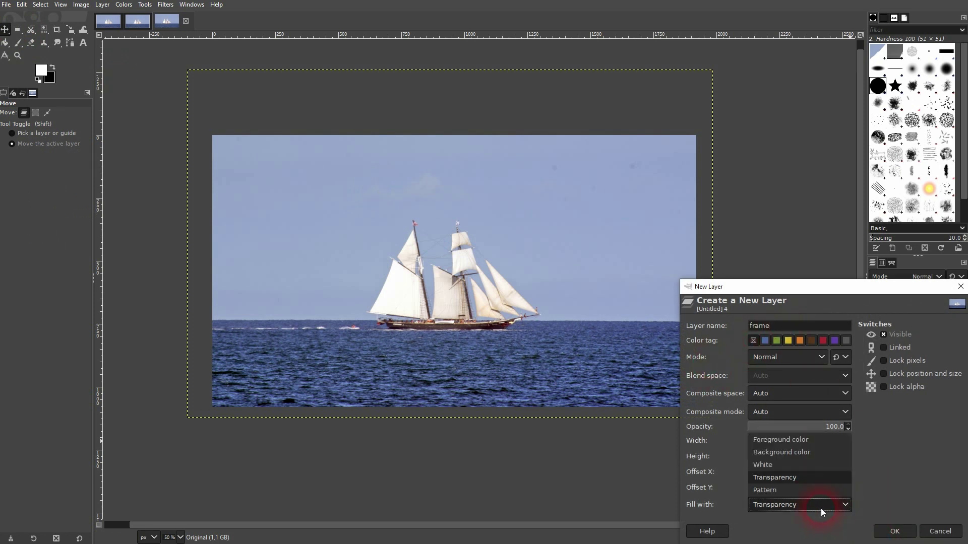
pyautogui.click(805, 485)
pyautogui.click(896, 535)
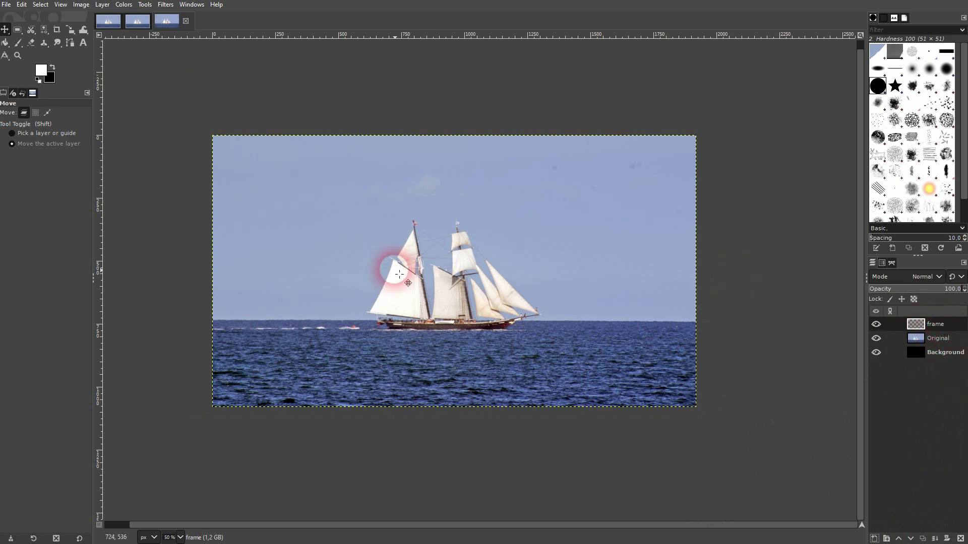
# Select the whole image and shrink the selection by 15 px
pyautogui.hotkey('ctrl', 'a')
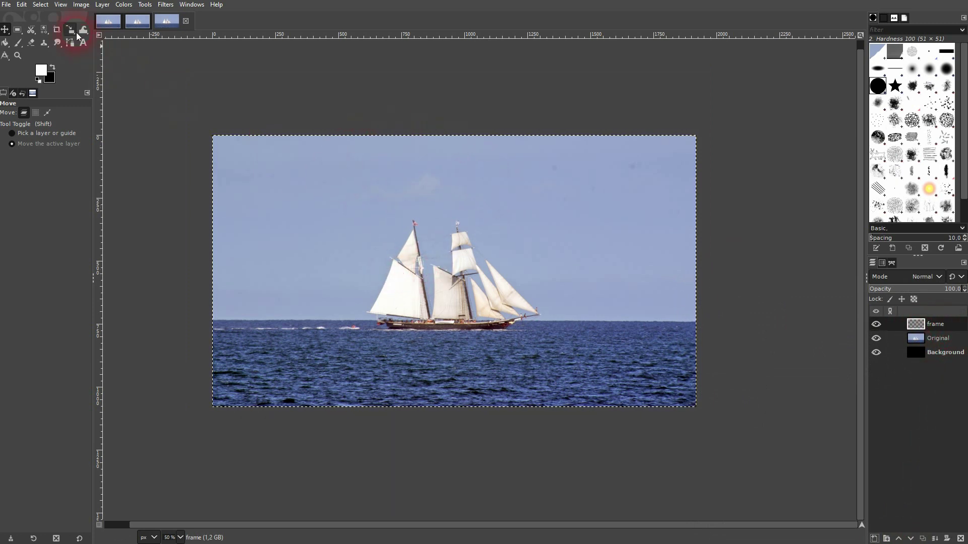
pyautogui.click(41, 4)
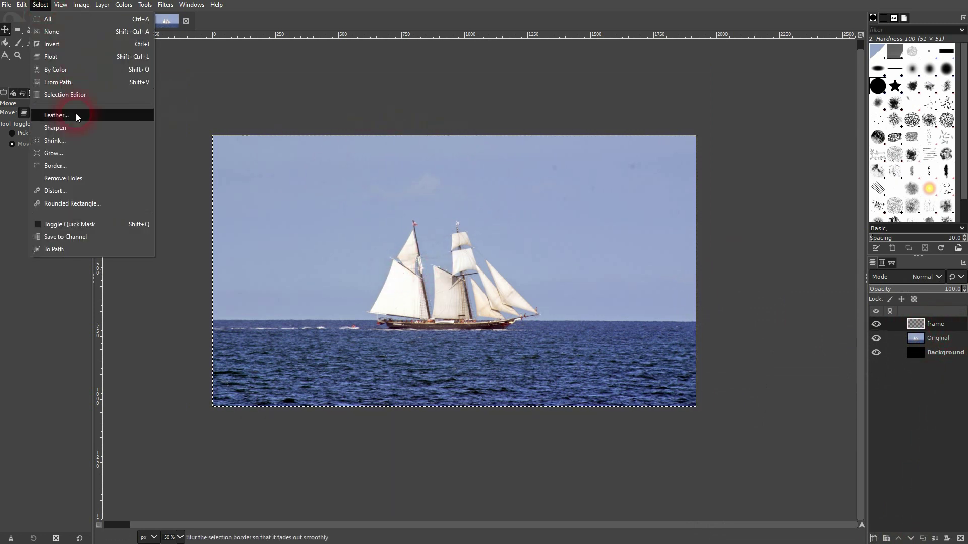
pyautogui.click(83, 143)
pyautogui.moveTo(92, 112); pyautogui.dragTo(211, 114)
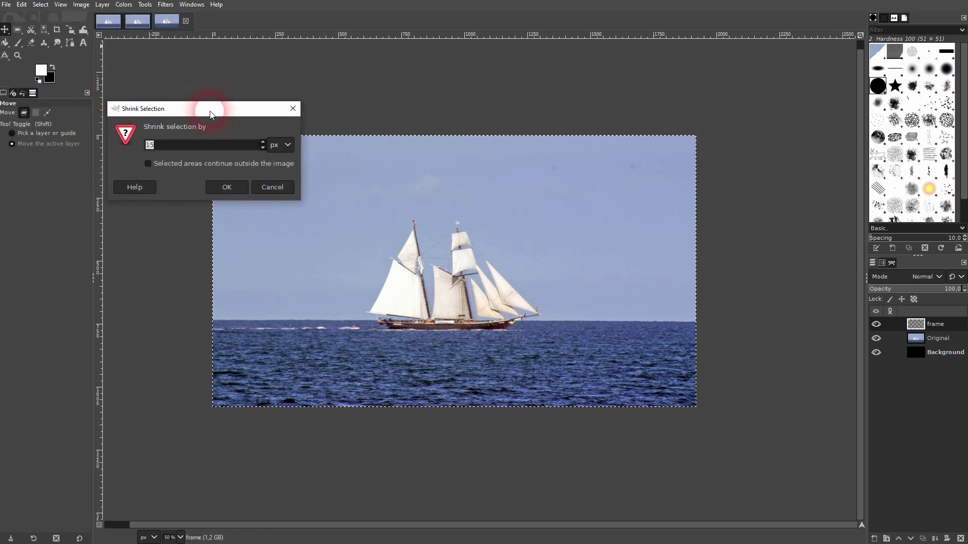
pyautogui.click(242, 190)
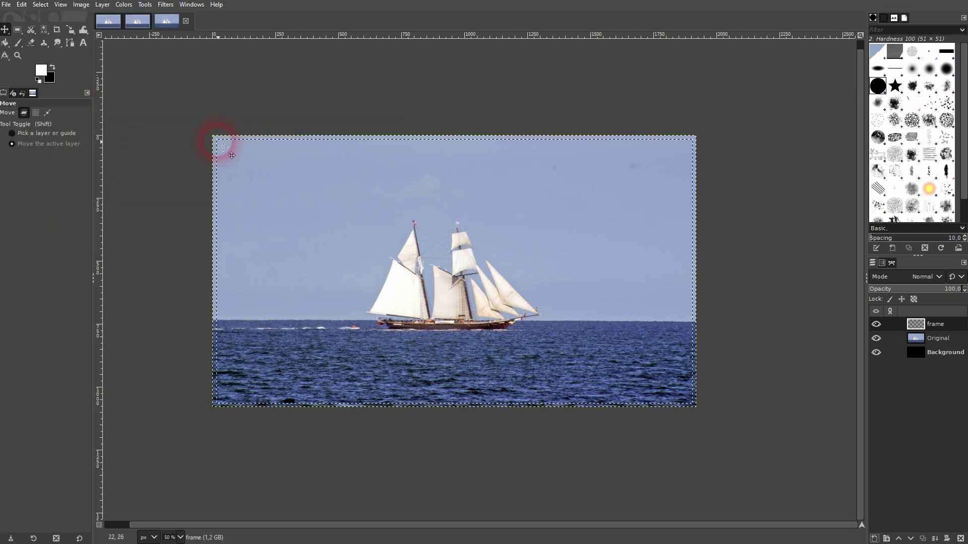
# Invert the selection and bucket-fill the border strip white on the frame layer
pyautogui.click(5, 43)
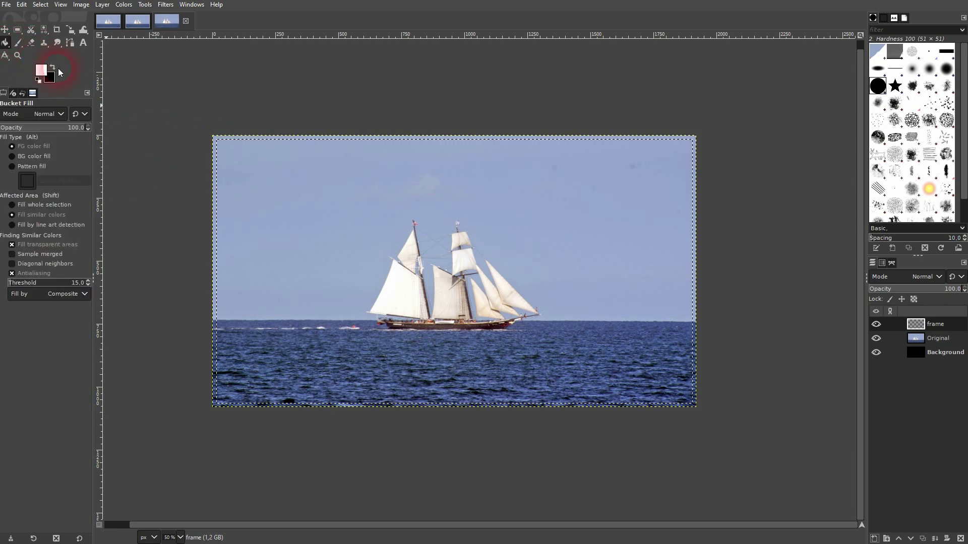
pyautogui.click(52, 67)
pyautogui.click(317, 227)
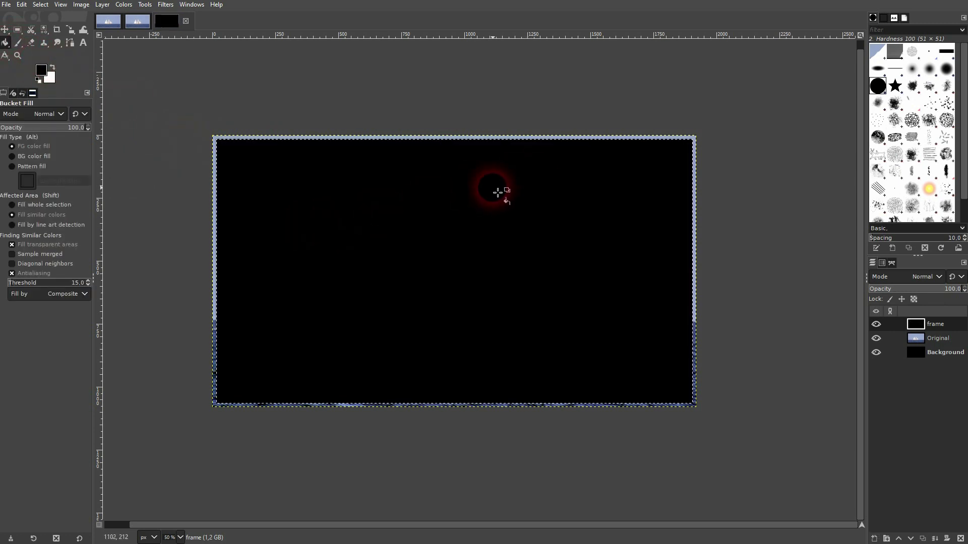
pyautogui.hotkey('ctrl', 'z')
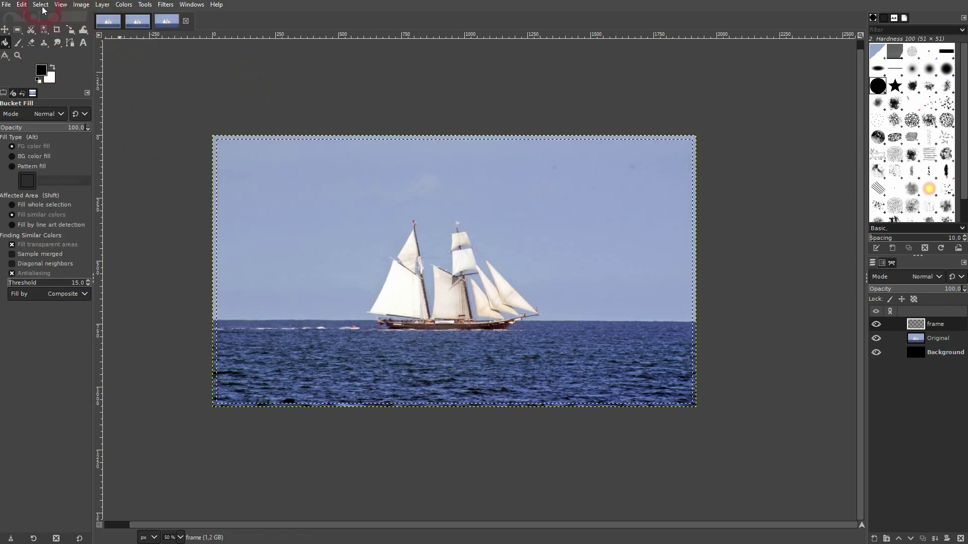
pyautogui.click(42, 10)
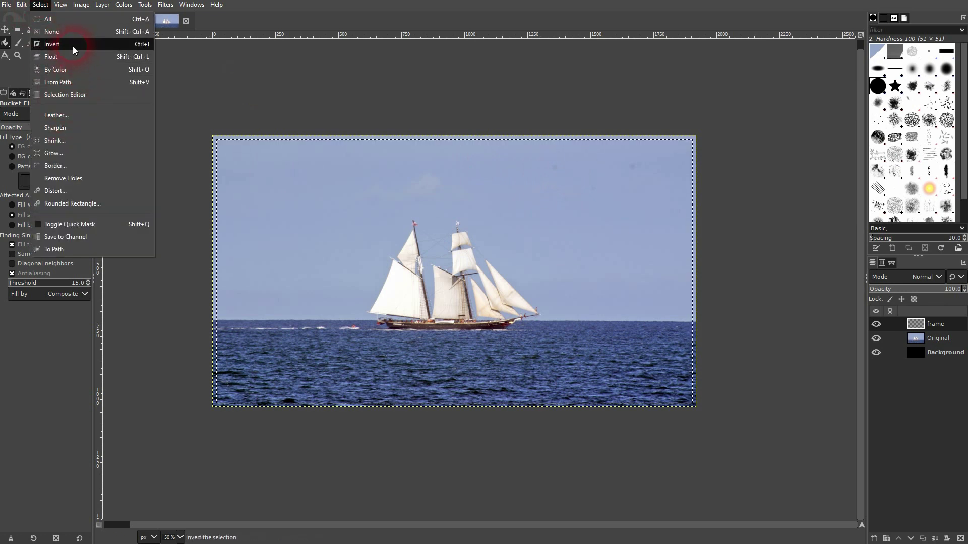
pyautogui.click(72, 47)
pyautogui.click(53, 70)
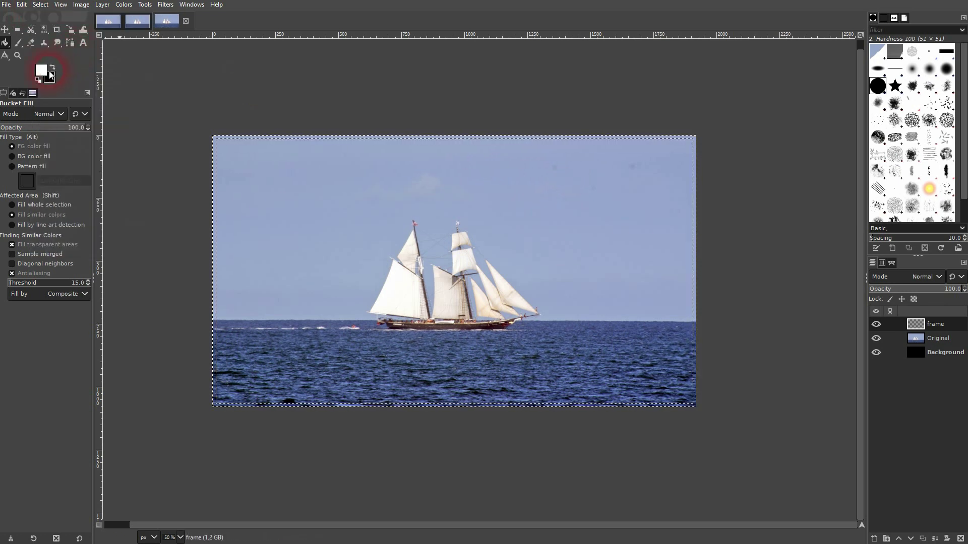
pyautogui.click(234, 132)
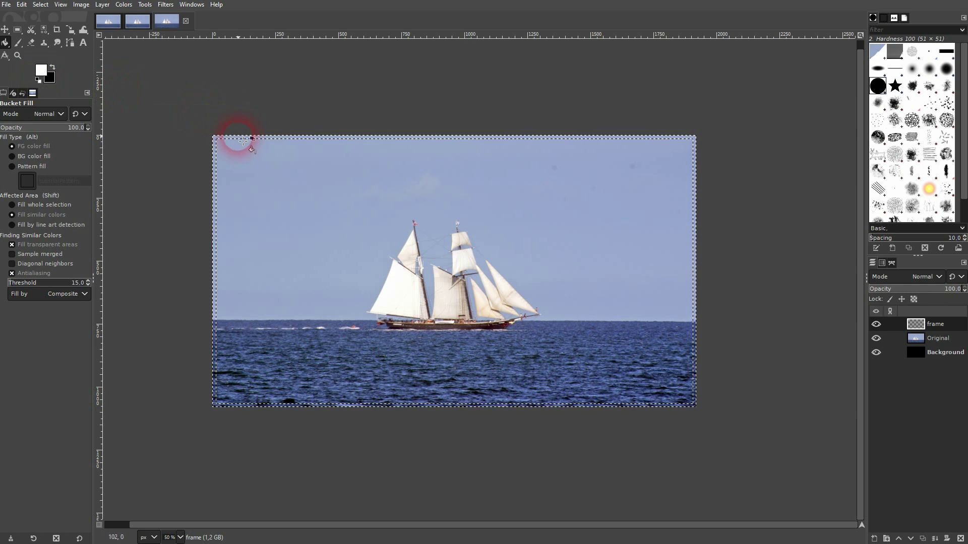
pyautogui.click(598, 310)
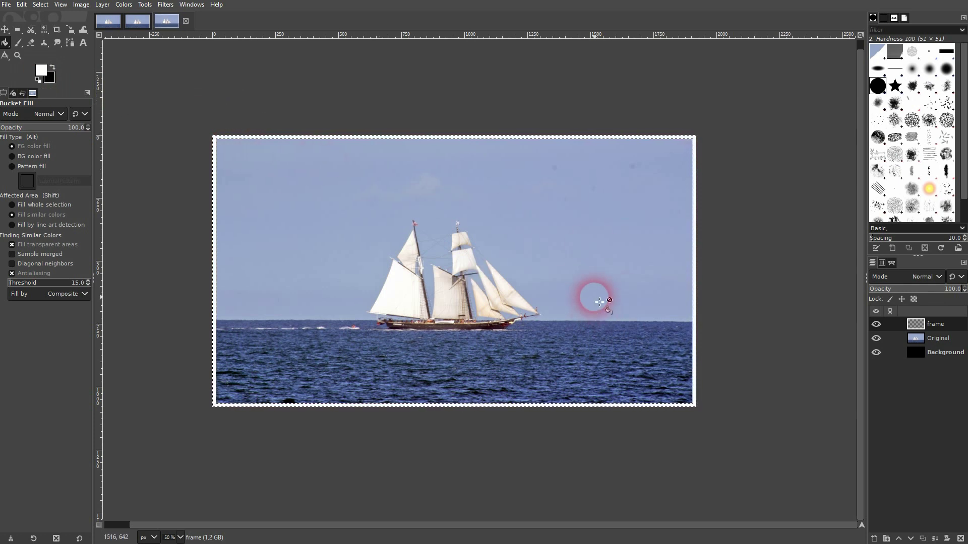
pyautogui.click(876, 325)
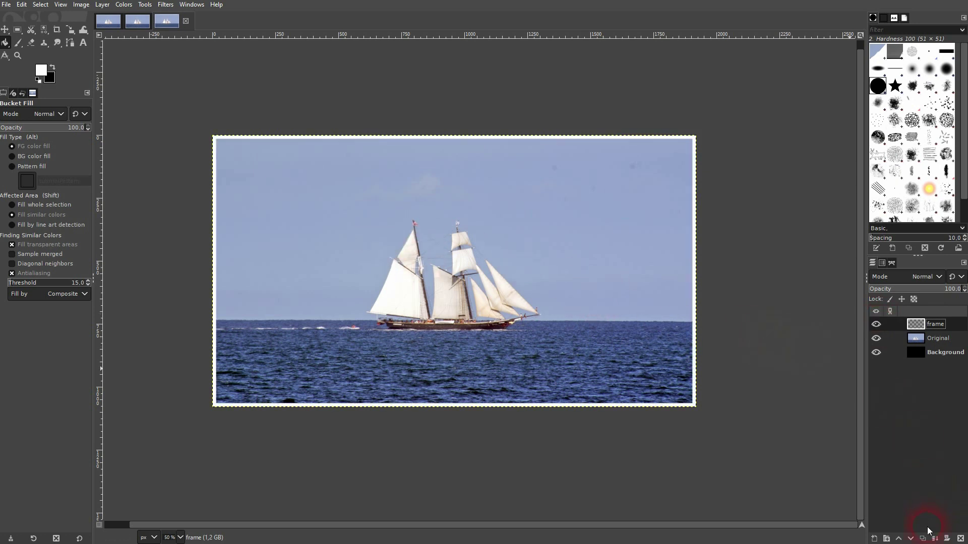
# Duplicate the Original layer and merge the white frame down onto the Original copy
pyautogui.click(934, 339)
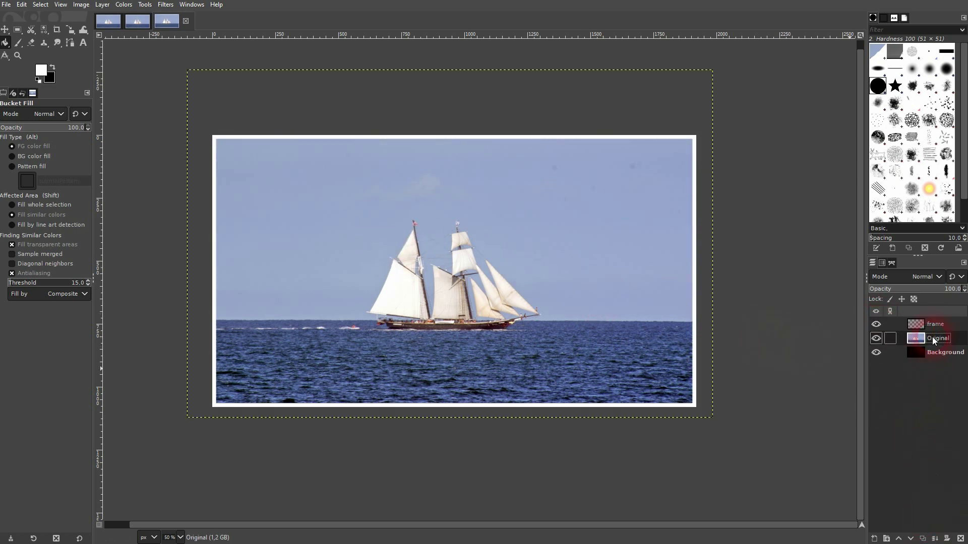
pyautogui.click(922, 539)
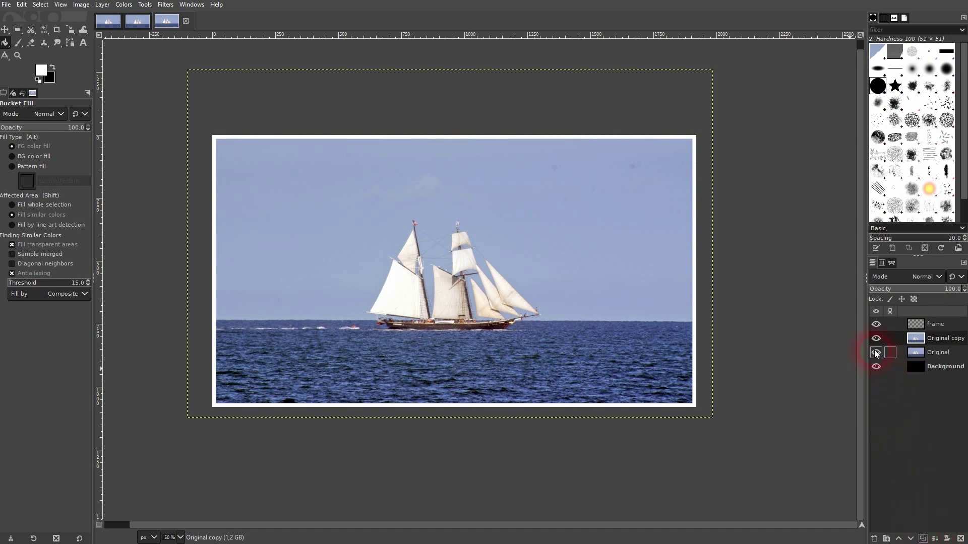
pyautogui.click(935, 325)
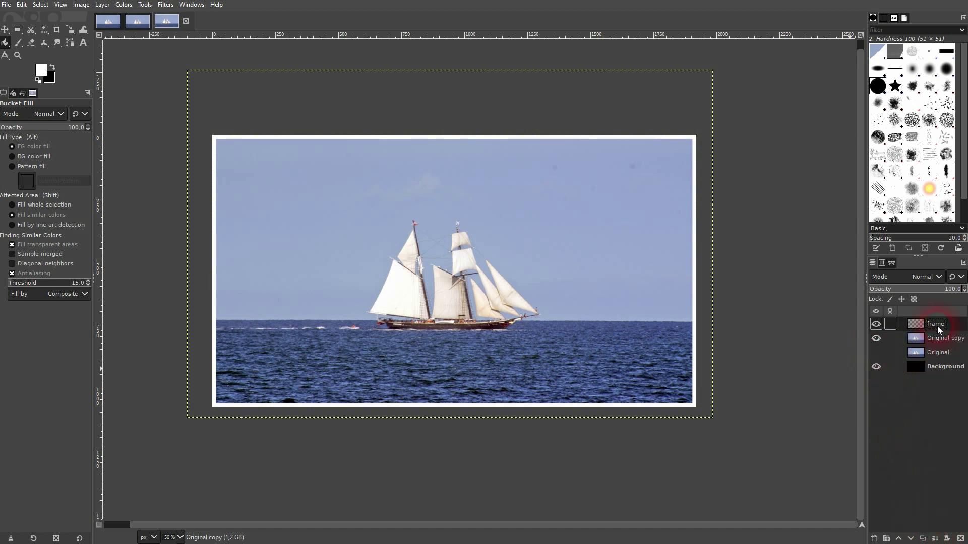
pyautogui.click(935, 538)
pyautogui.click(875, 324)
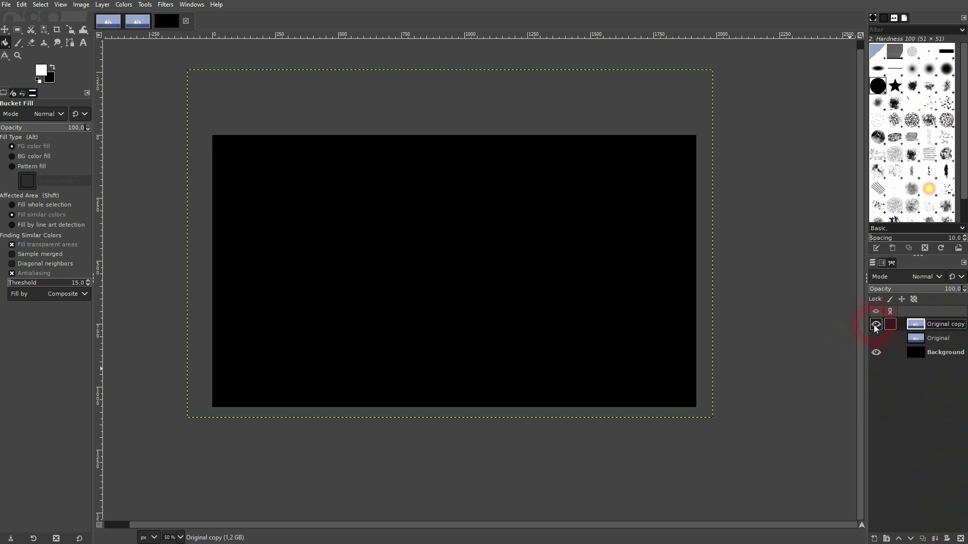
pyautogui.click(875, 324)
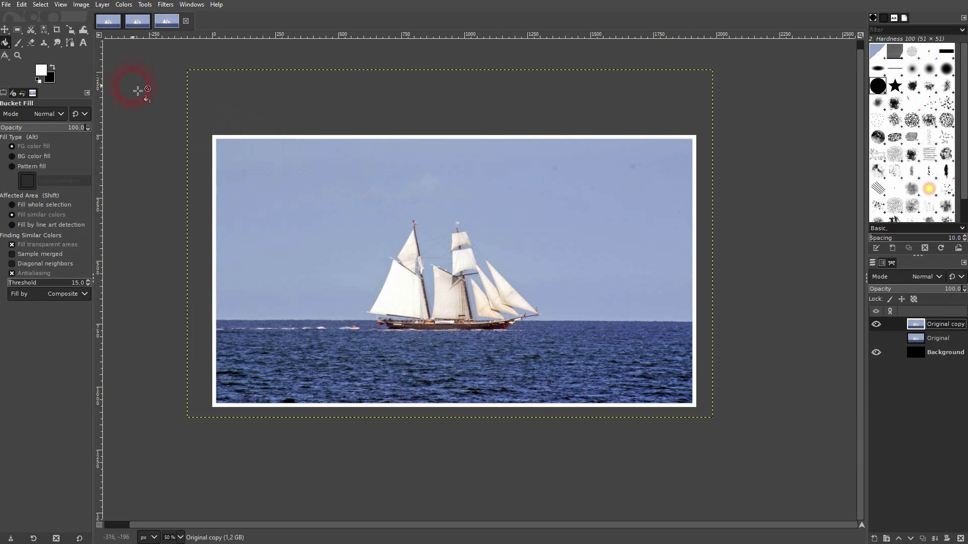
# Draw a path diagonally from above the top edge, past the ship, beyond the lower-left edge
pyautogui.click(5, 30)
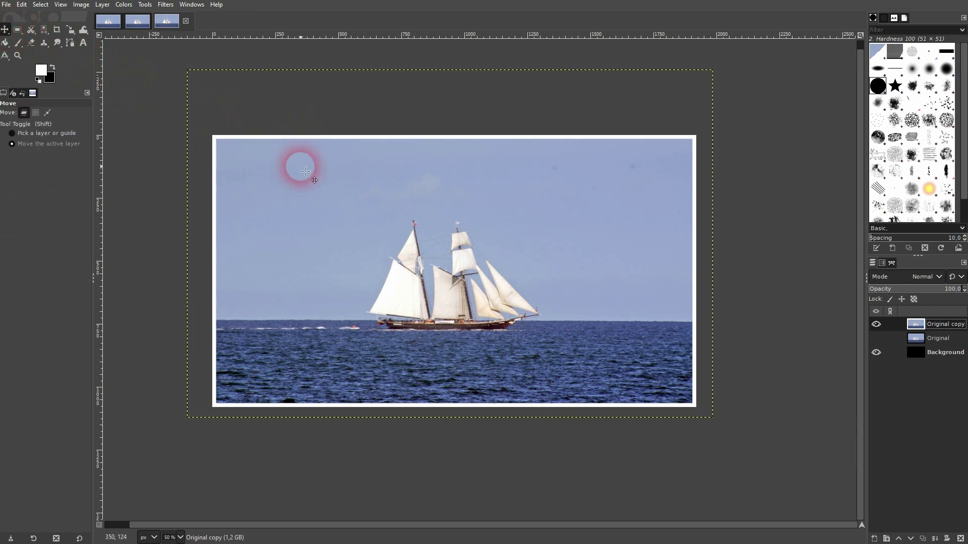
pyautogui.scroll(1, 306, 172)
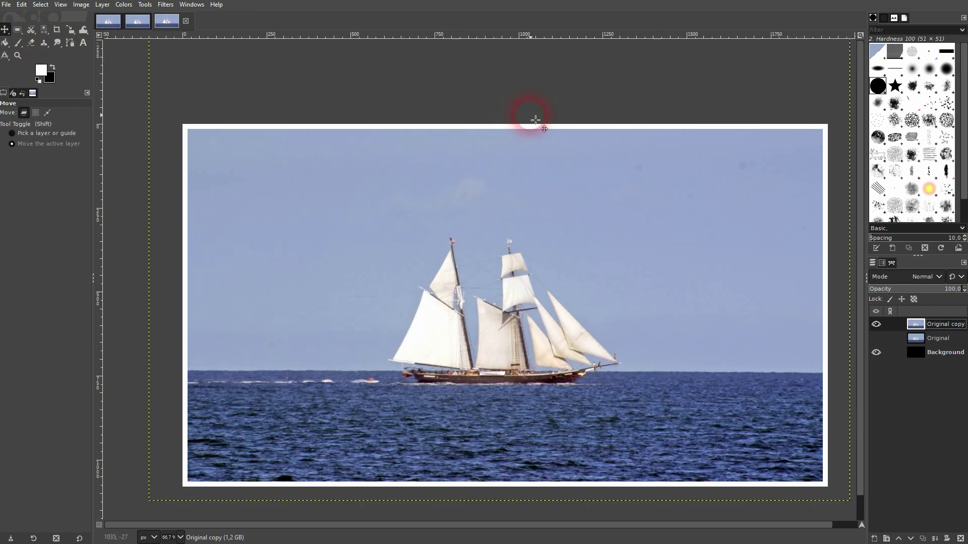
pyautogui.click(71, 44)
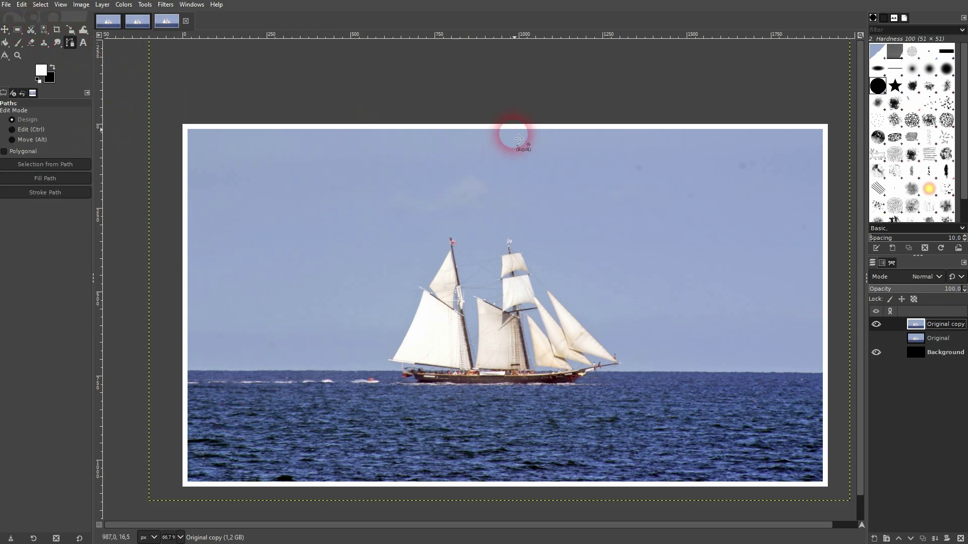
pyautogui.click(513, 110)
pyautogui.click(489, 174)
pyautogui.click(464, 205)
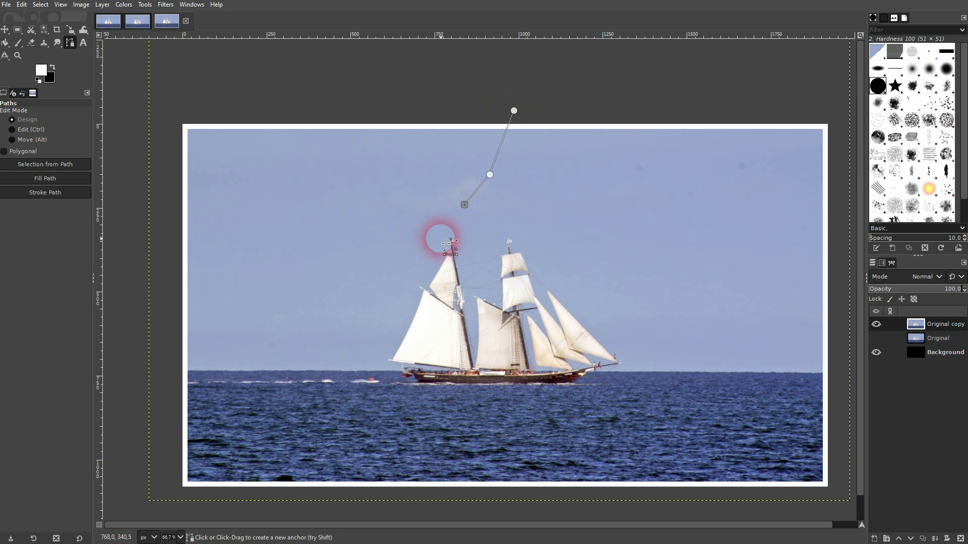
pyautogui.click(437, 242)
pyautogui.click(403, 288)
pyautogui.click(367, 346)
pyautogui.click(306, 387)
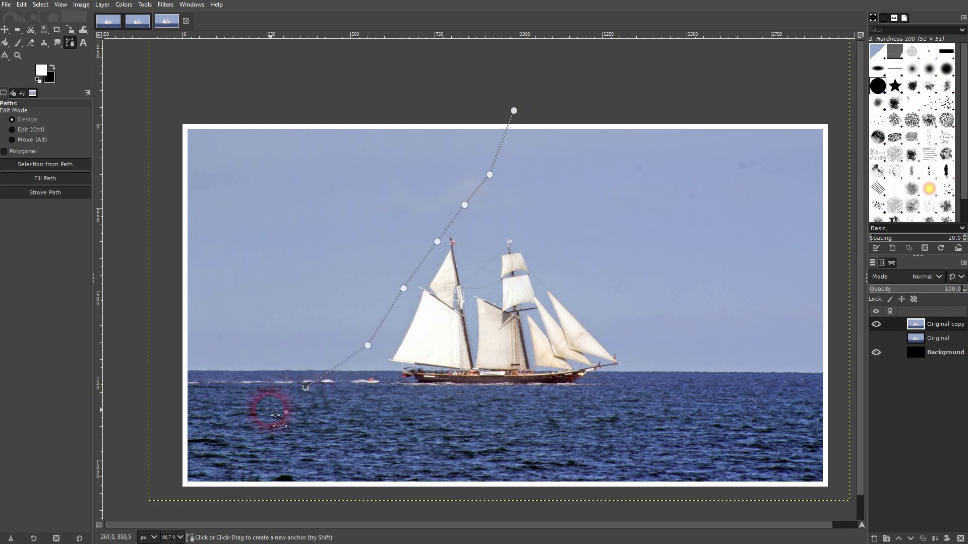
pyautogui.click(169, 458)
# Close the path around the top-left corner and convert it to a selection
pyautogui.click(158, 72)
pyautogui.keyDown('ctrl'); pyautogui.click(513, 110); pyautogui.keyUp('ctrl')
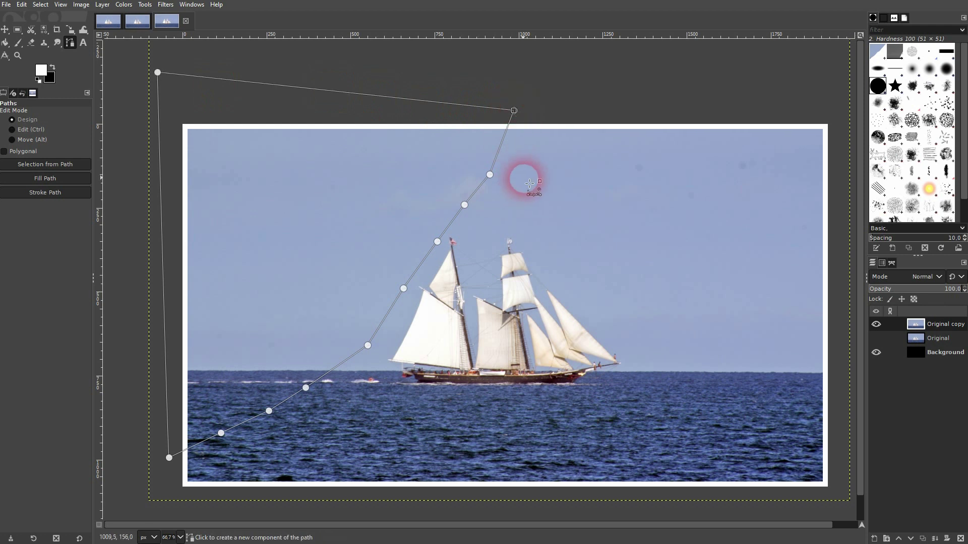
pyautogui.rightClick(331, 188)
pyautogui.moveTo(385, 234)
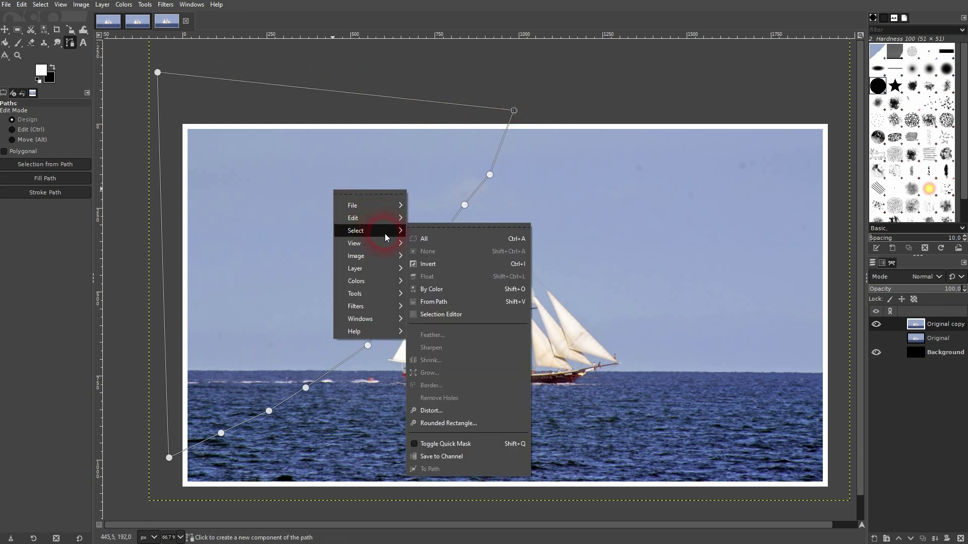
pyautogui.click(481, 304)
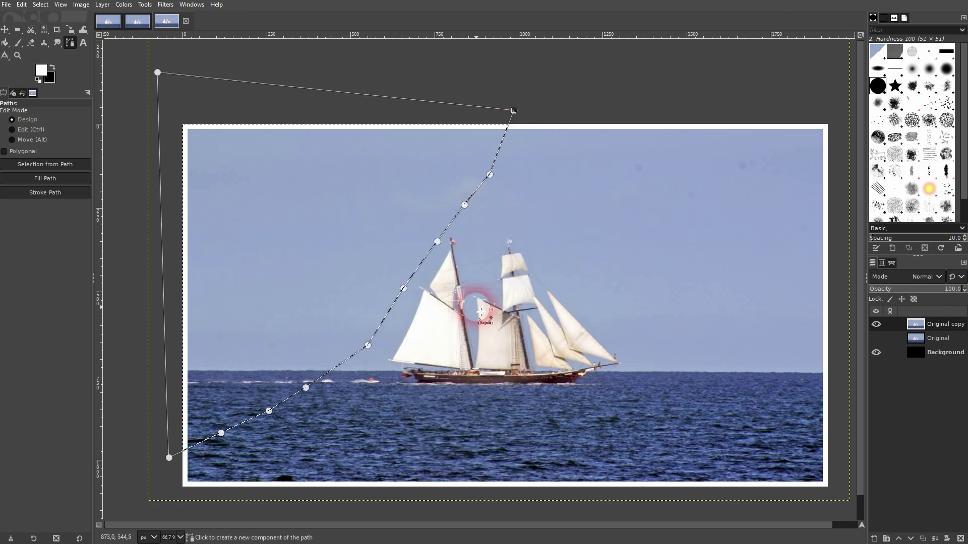
# Distort the wedge selection with threshold 127, spread 8, granularity 4 and smooth 2
pyautogui.click(5, 29)
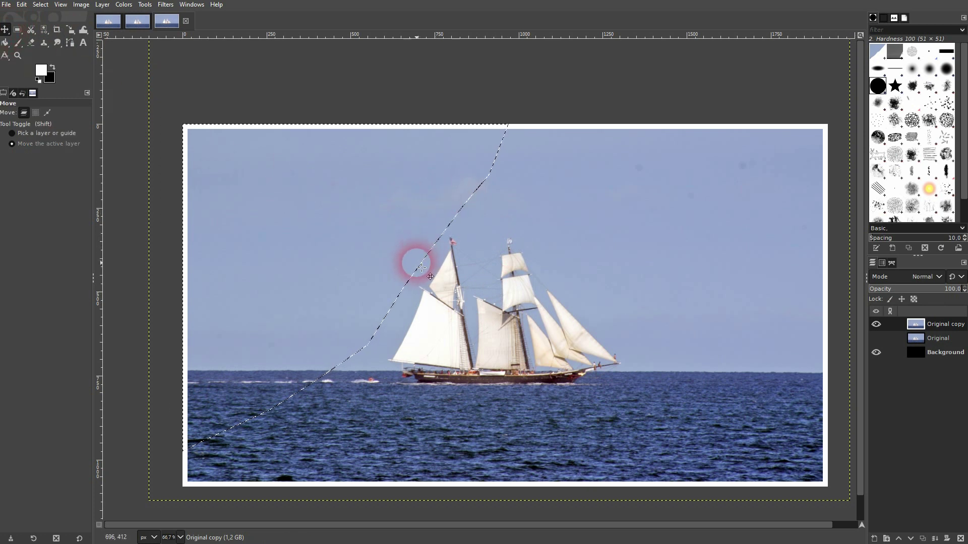
pyautogui.click(40, 5)
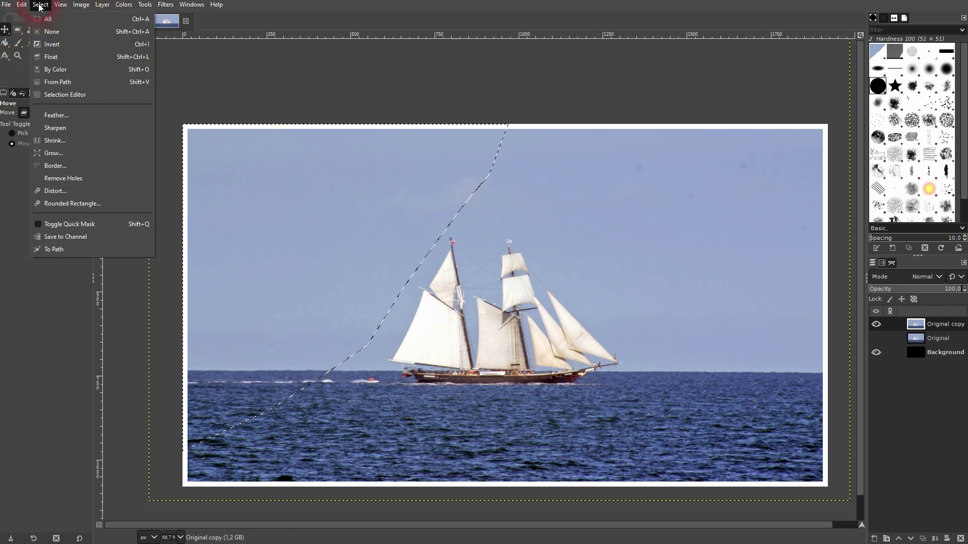
pyautogui.click(94, 190)
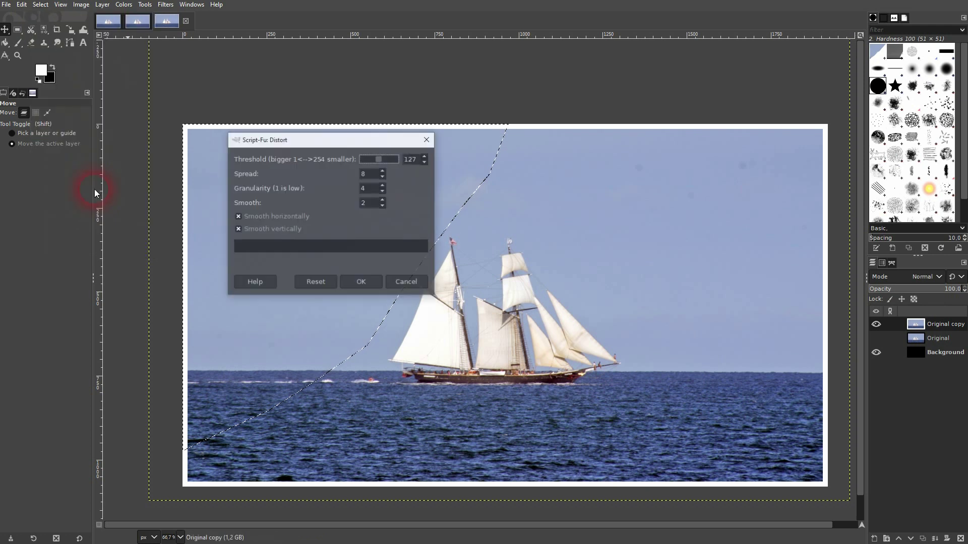
pyautogui.click(371, 285)
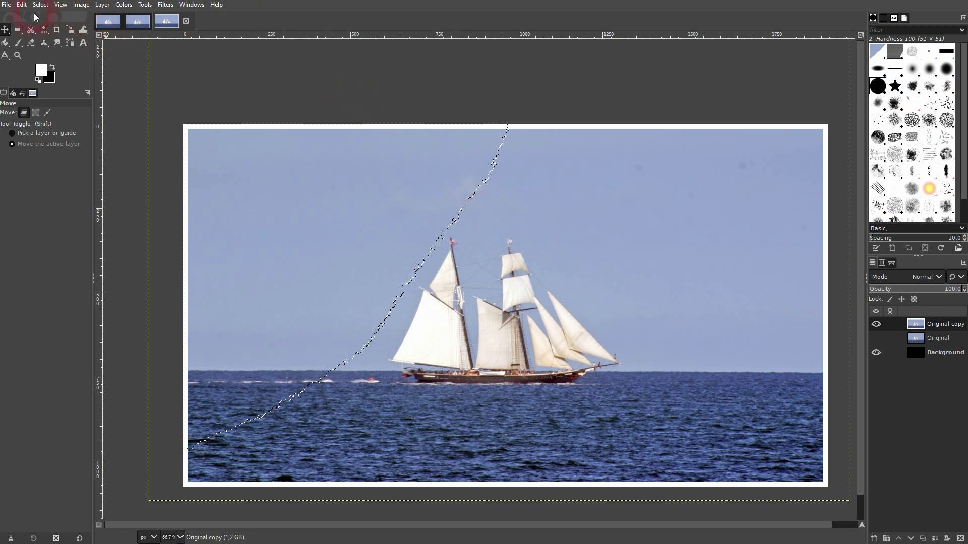
# Cut the torn wedge from Original copy and paste it as a new 'Pasted Layer'
pyautogui.click(21, 5)
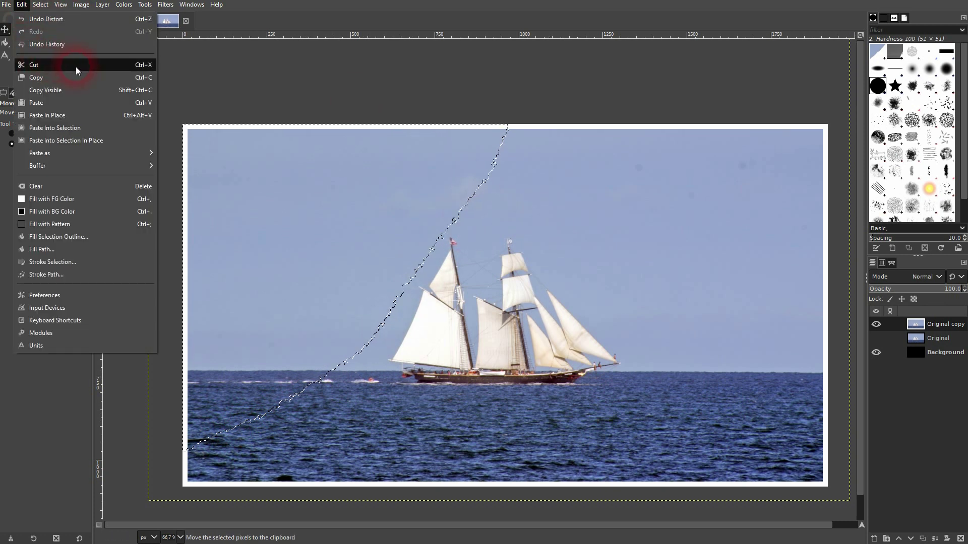
pyautogui.click(410, 47)
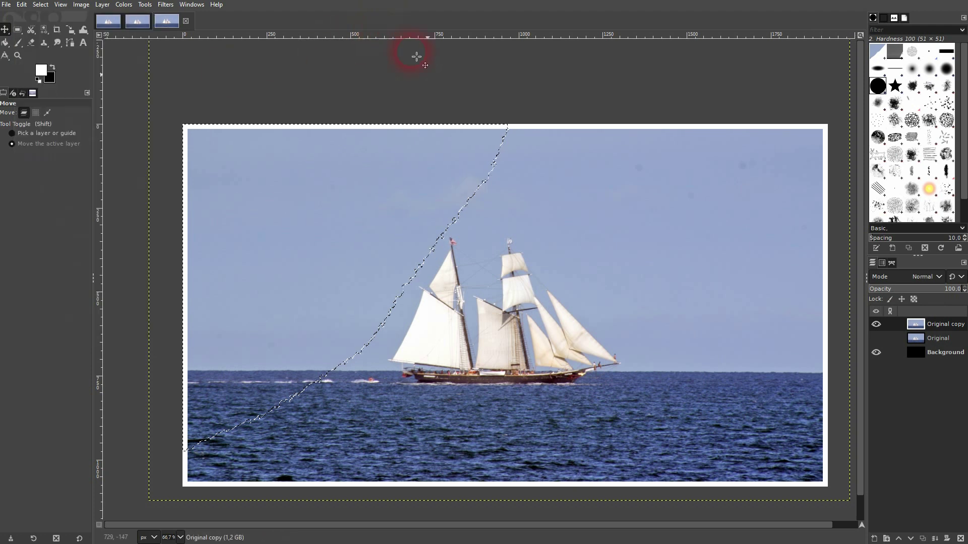
pyautogui.hotkey('ctrl', 'x')
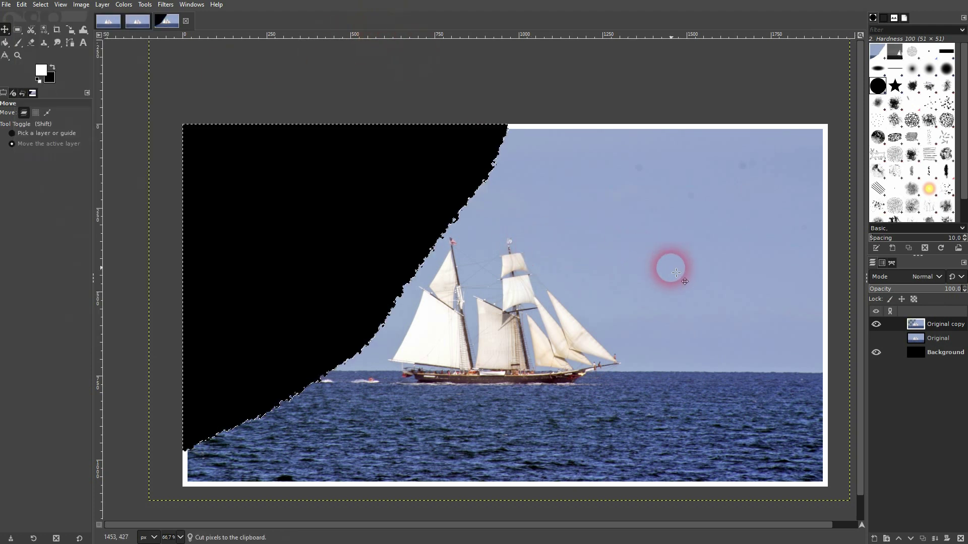
pyautogui.hotkey('ctrl', 'v')
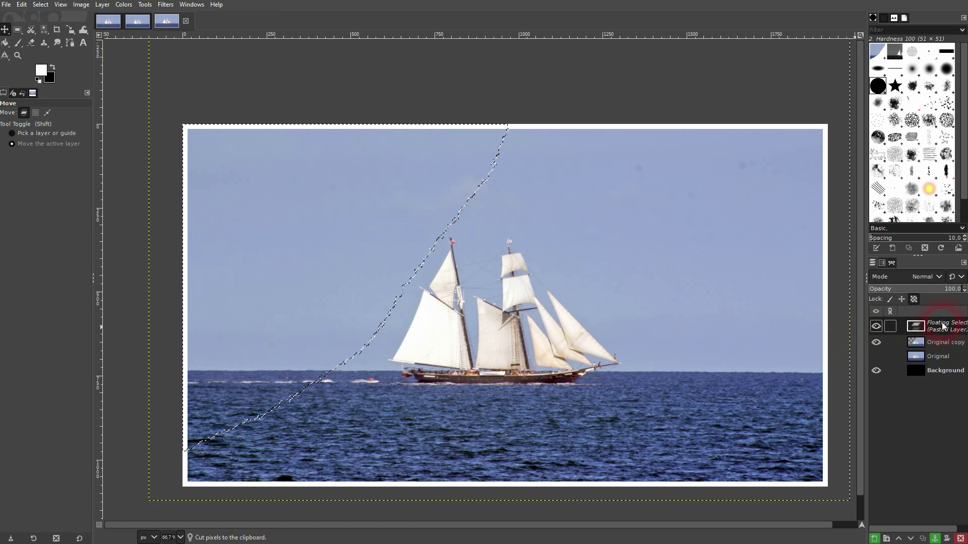
pyautogui.click(874, 539)
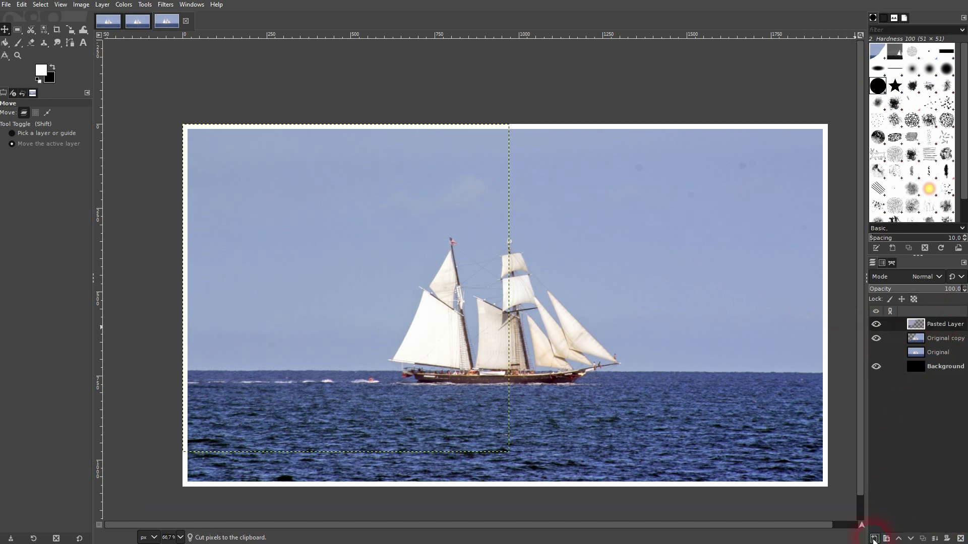
pyautogui.click(875, 324)
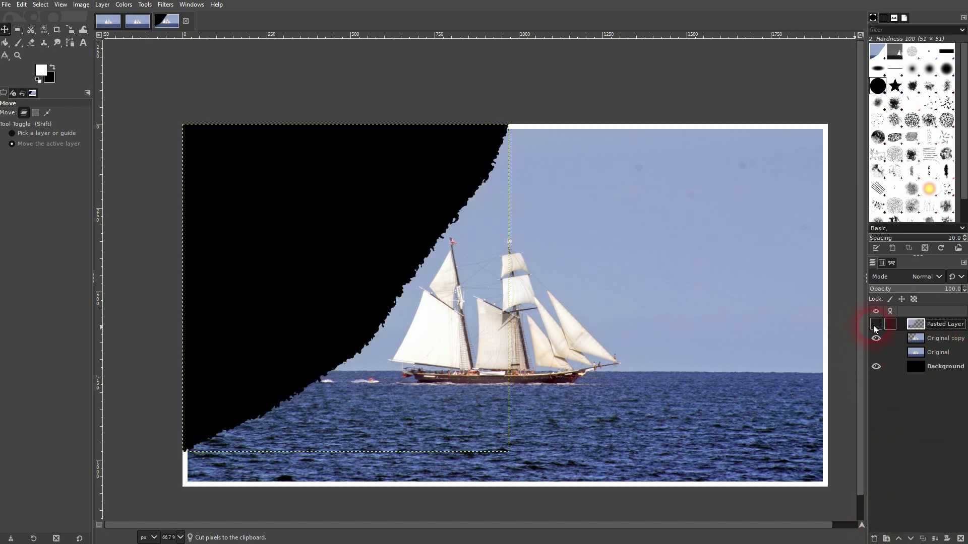
pyautogui.click(876, 324)
pyautogui.click(916, 328)
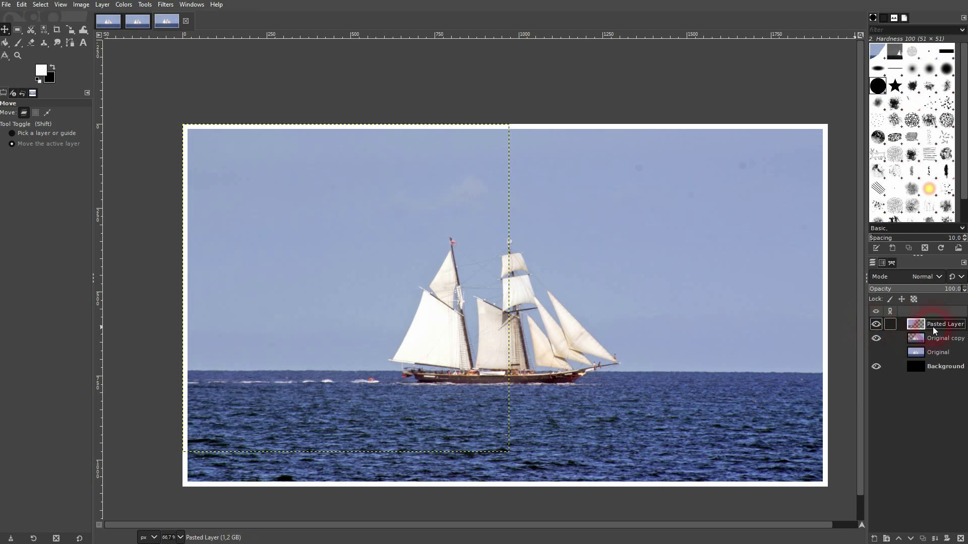
# Rotate the Pasted Layer wedge about 9°, reposition it, and hide the Background layer
pyautogui.moveTo(320, 275); pyautogui.dragTo(385, 255)
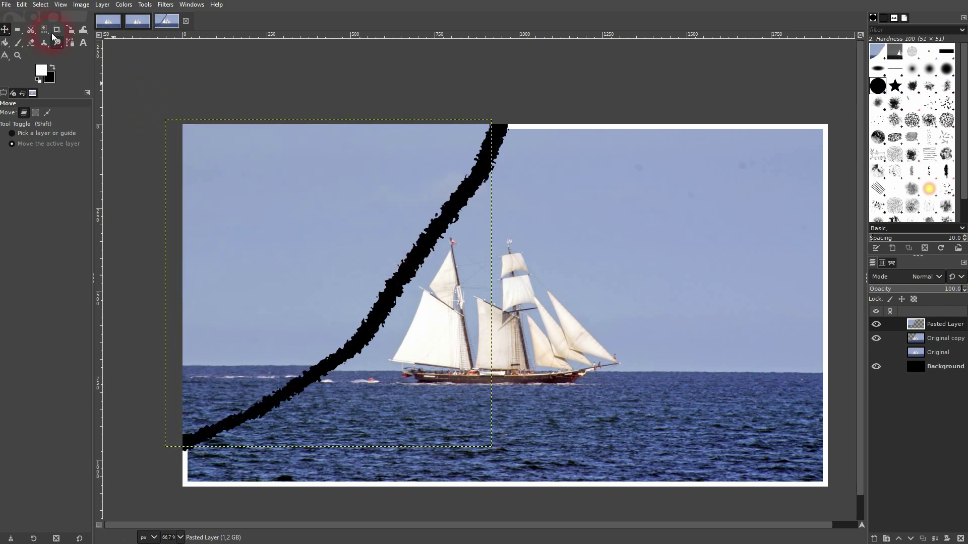
pyautogui.moveTo(68, 32); pyautogui.dragTo(120, 44)
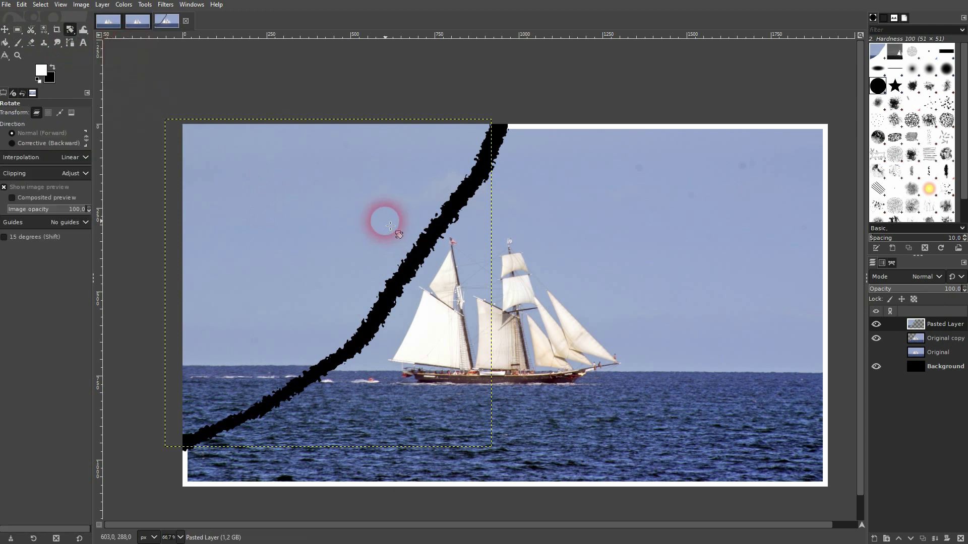
pyautogui.click(516, 169)
pyautogui.moveTo(517, 169); pyautogui.dragTo(667, 148)
pyautogui.click(828, 127)
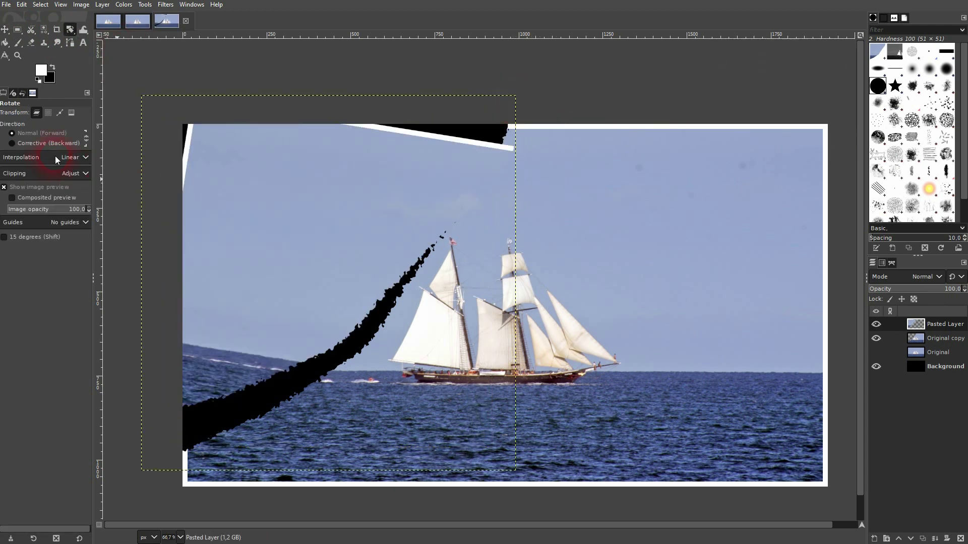
pyautogui.click(6, 28)
pyautogui.moveTo(353, 190); pyautogui.dragTo(335, 208)
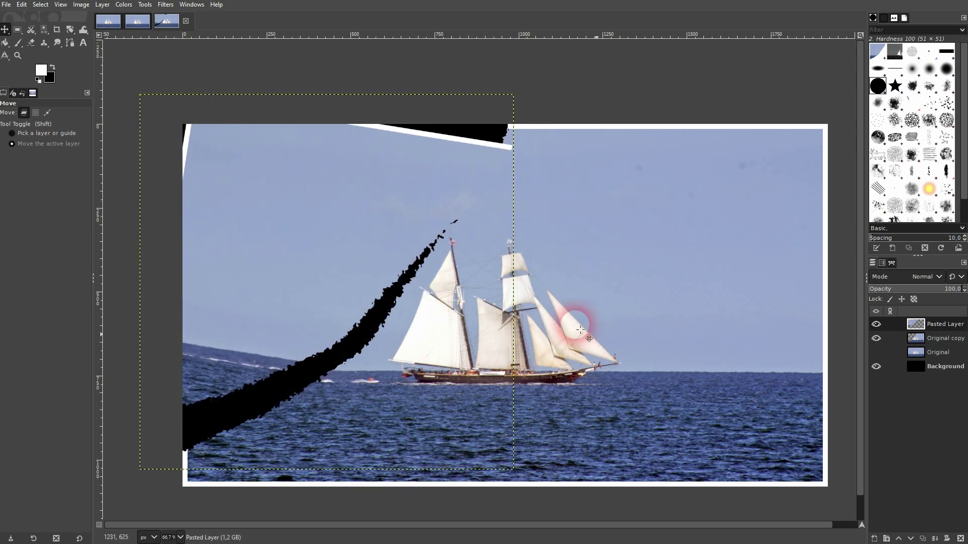
pyautogui.click(876, 366)
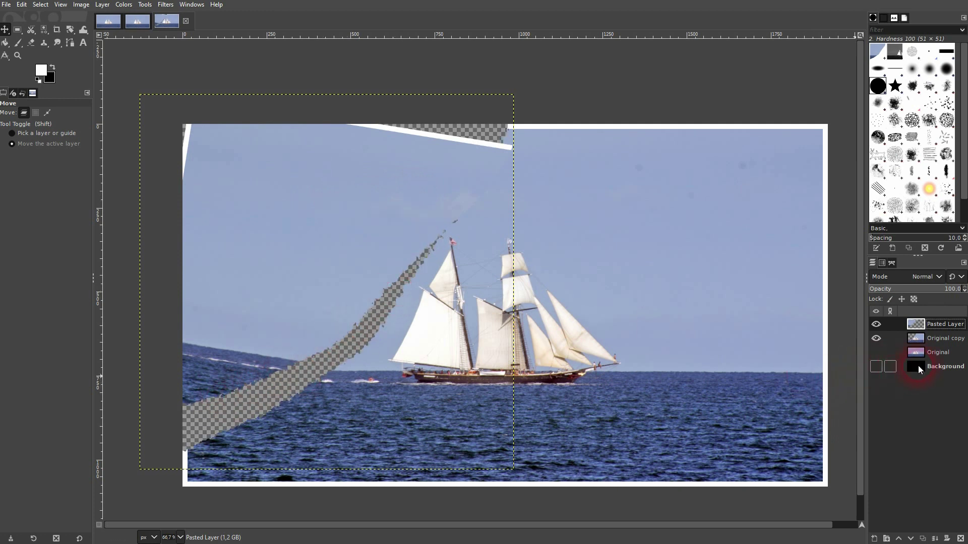
# Duplicate the Background layer and set the foreground colour to cyan 17b9d3
pyautogui.click(940, 366)
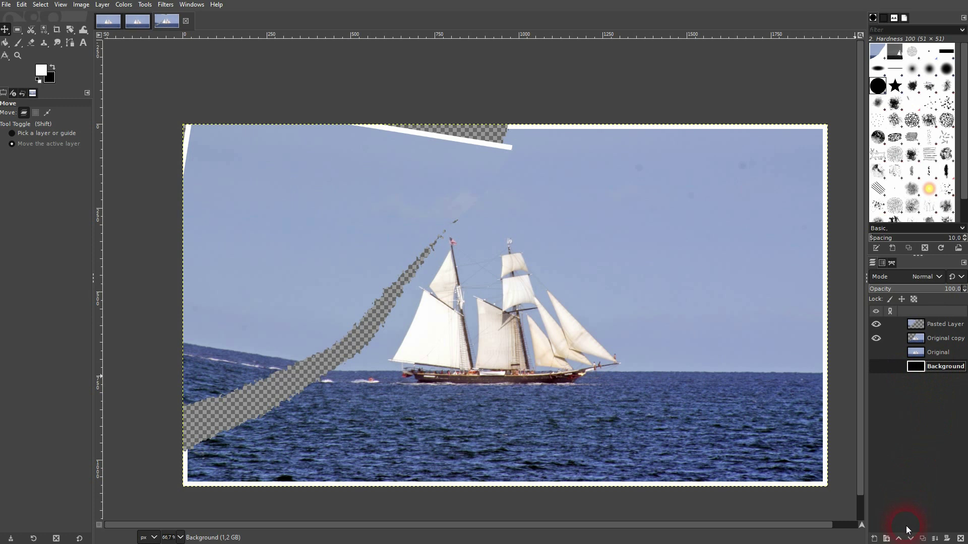
pyautogui.click(922, 538)
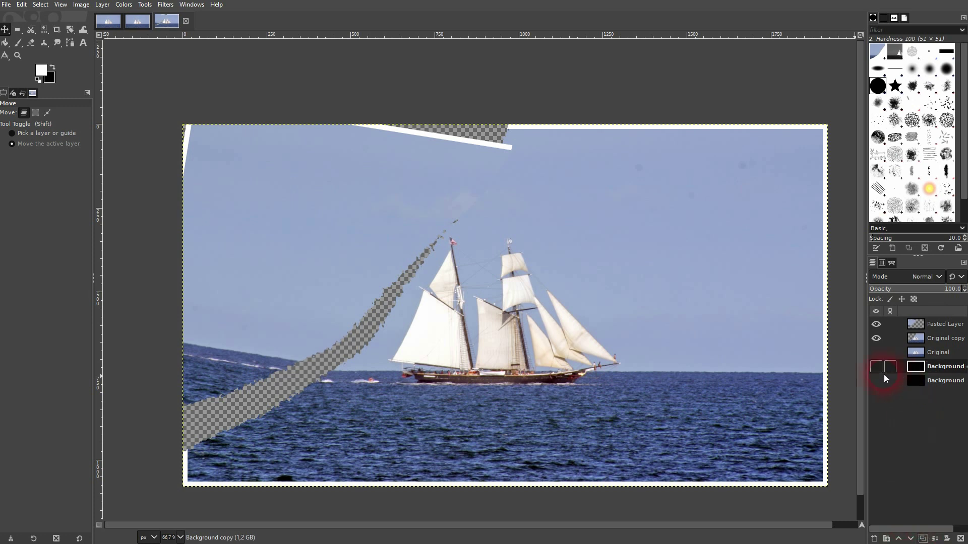
pyautogui.click(876, 366)
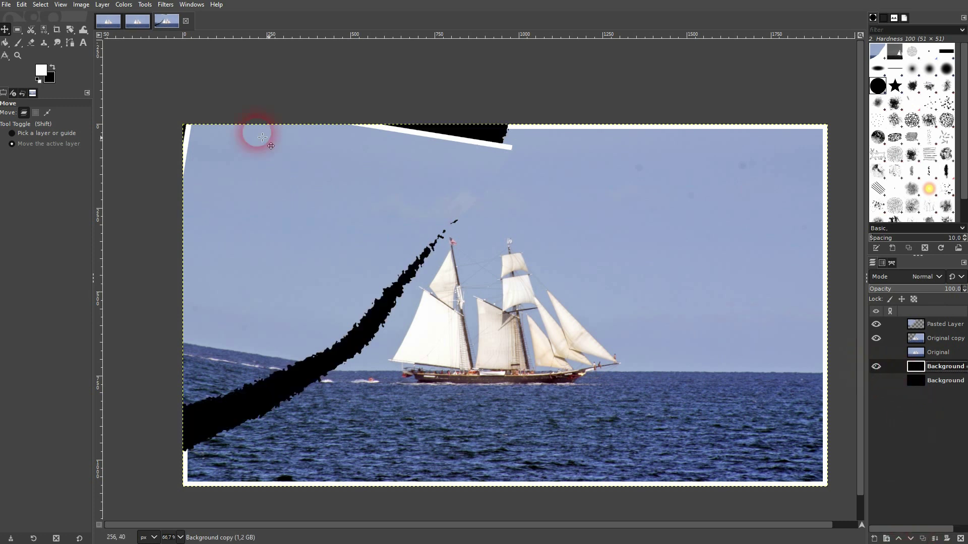
pyautogui.click(45, 74)
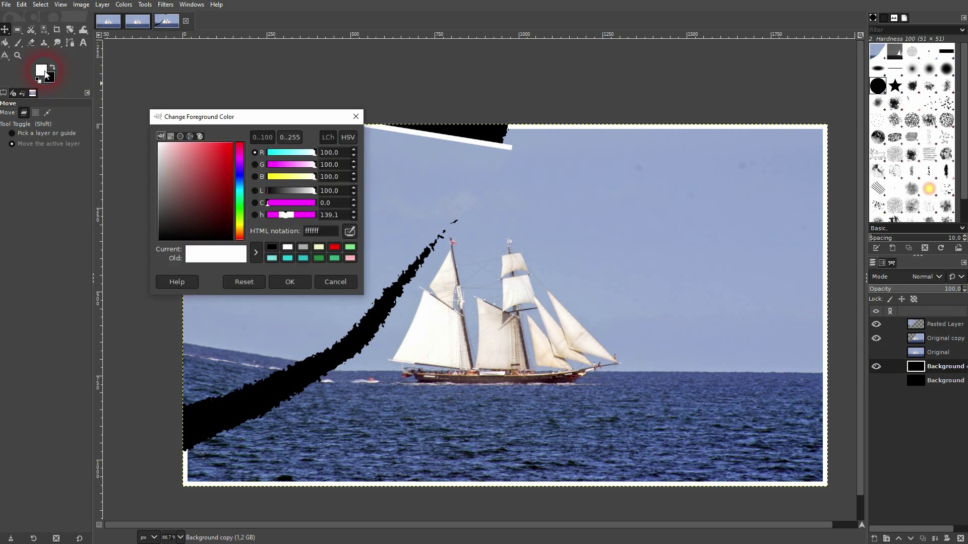
pyautogui.click(241, 188)
pyautogui.moveTo(219, 171); pyautogui.dragTo(224, 159)
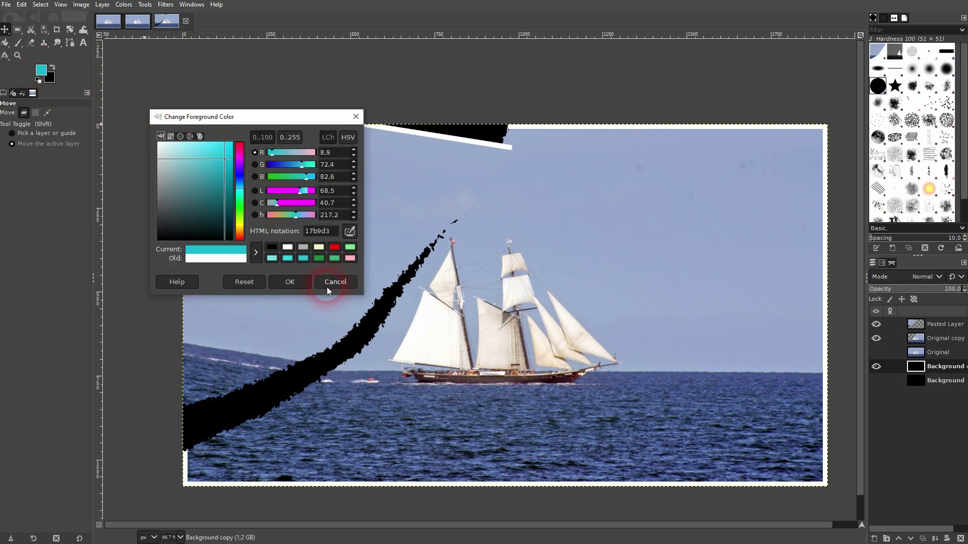
pyautogui.click(290, 282)
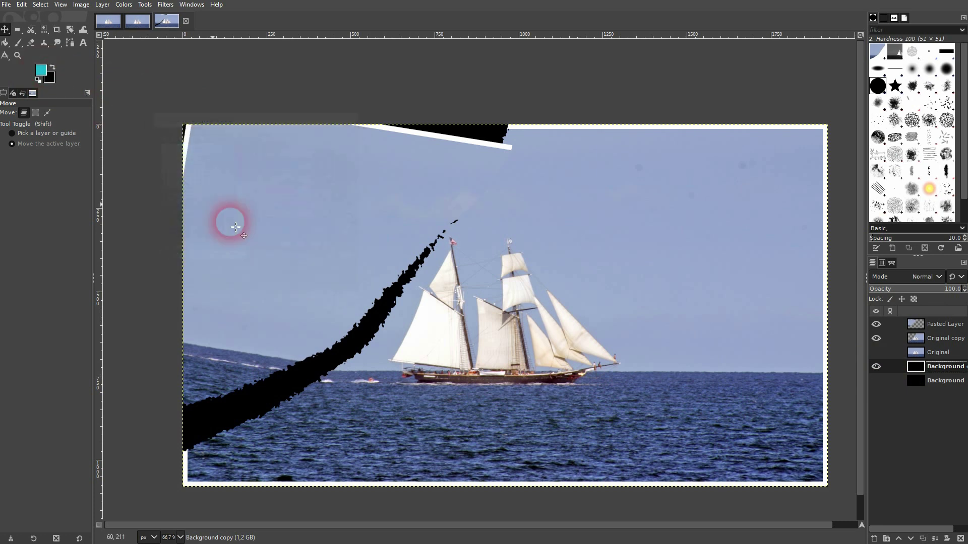
# Bucket-fill the black tear gap on Background copy with cyan and compare against the original
pyautogui.click(6, 42)
pyautogui.click(320, 376)
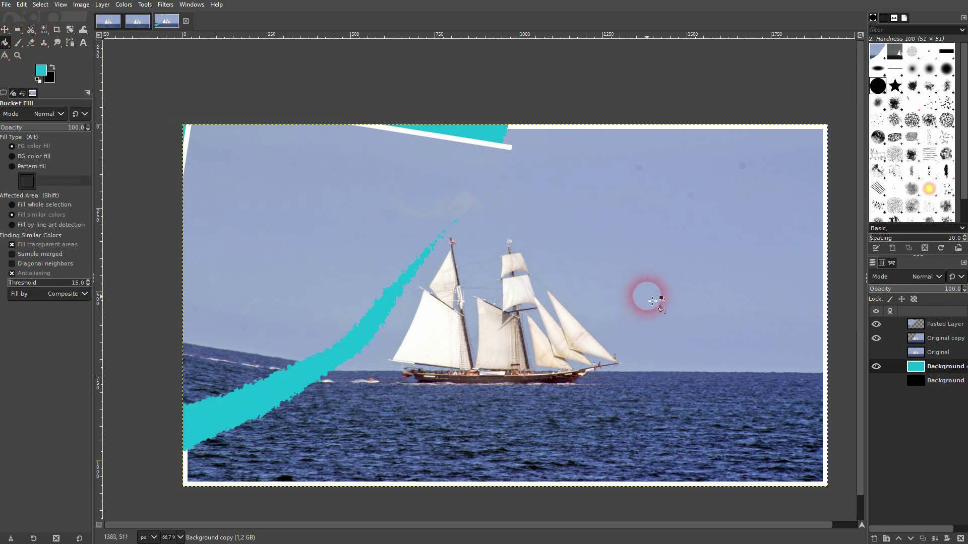
pyautogui.click(876, 380)
pyautogui.click(875, 368)
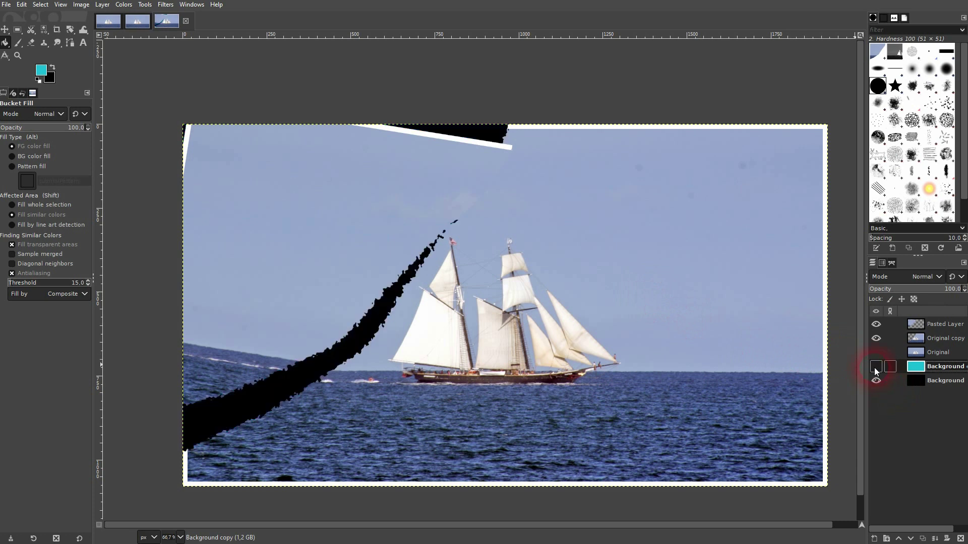
pyautogui.click(876, 367)
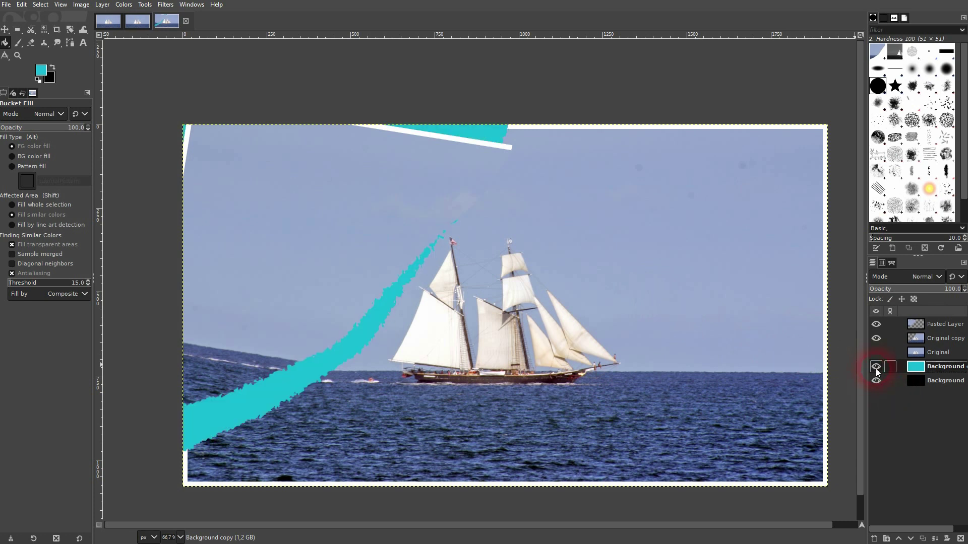
# Open Drop Shadow for the Pasted Layer and preview it on the tear
pyautogui.click(3, 31)
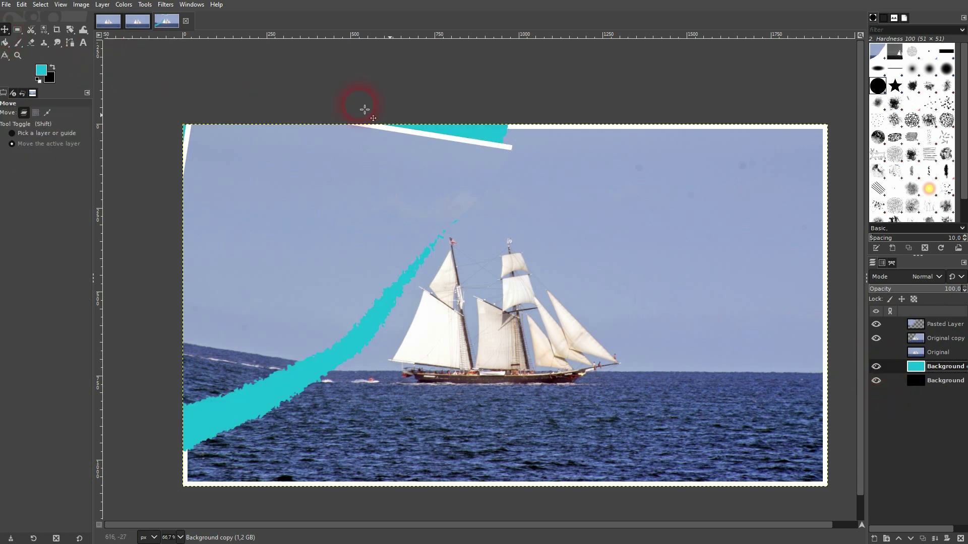
pyautogui.click(937, 327)
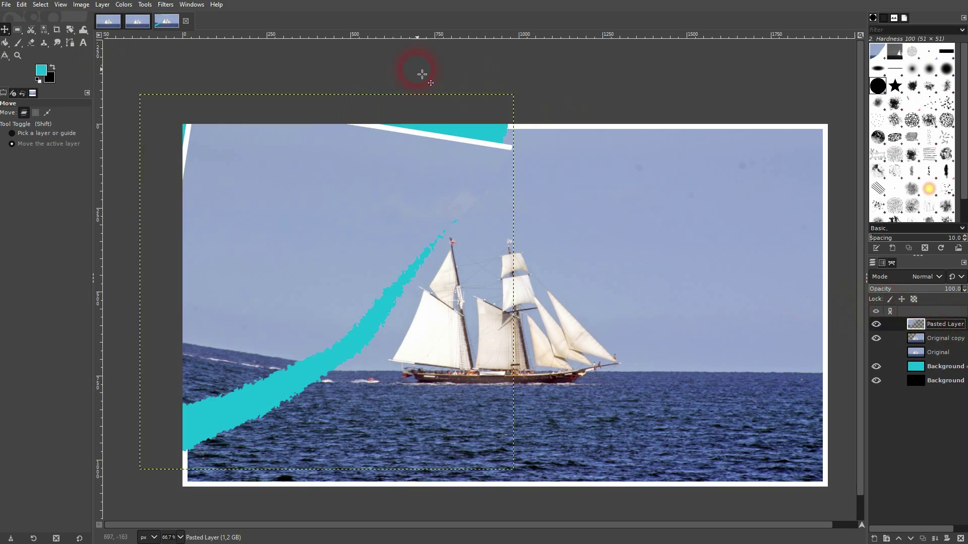
pyautogui.click(172, 6)
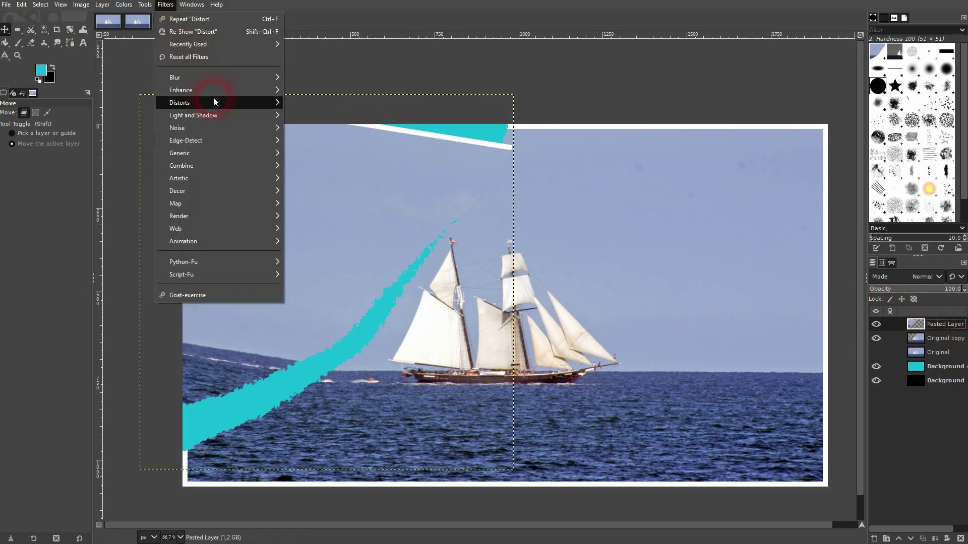
pyautogui.moveTo(224, 116)
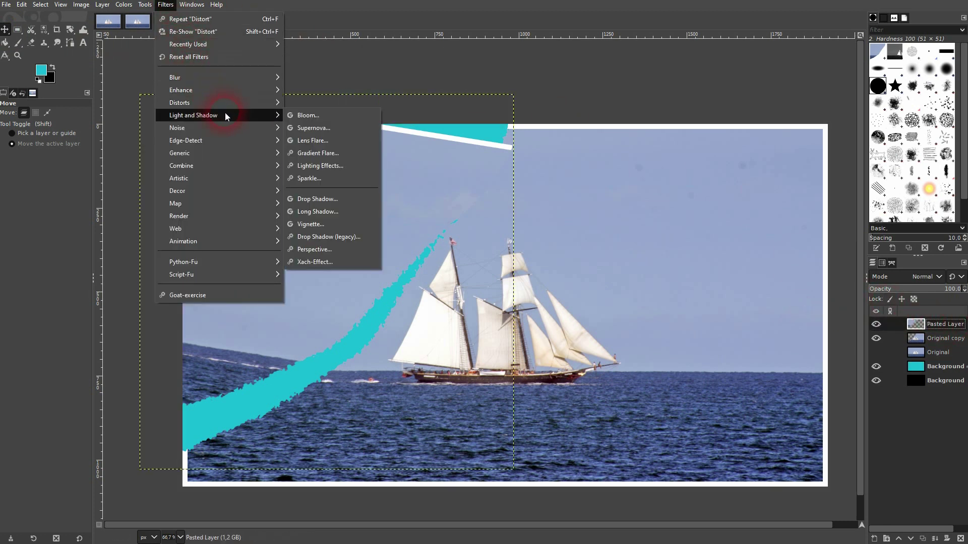
pyautogui.click(332, 200)
pyautogui.moveTo(118, 227); pyautogui.dragTo(729, 142)
pyautogui.click(650, 320)
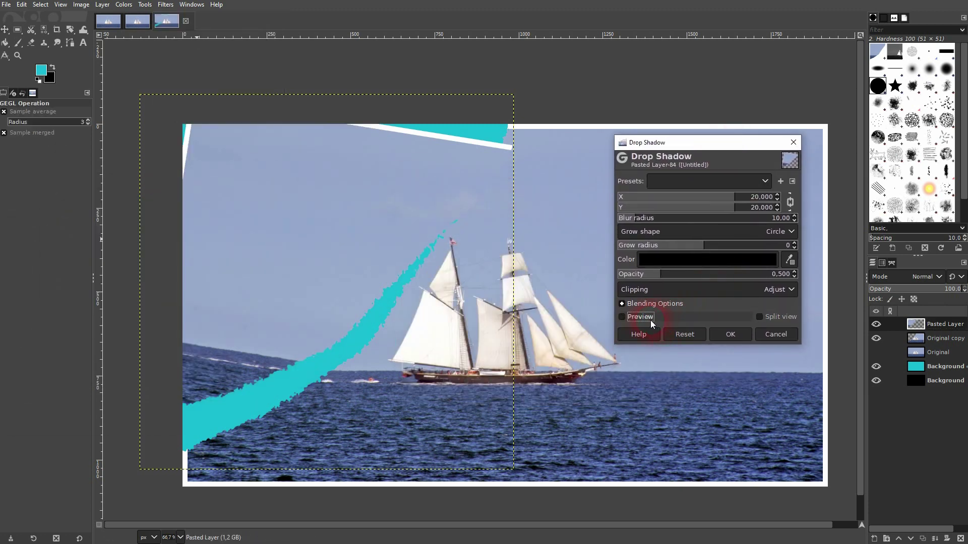
pyautogui.click(650, 320)
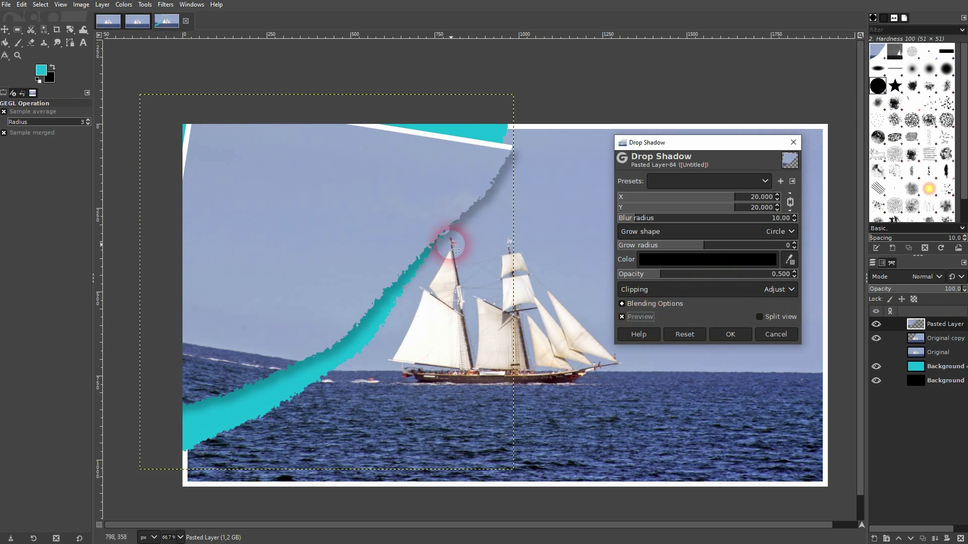
# Apply the shadow with offset about 8.8, grow radius -40 and blur 15.15
pyautogui.moveTo(717, 200); pyautogui.dragTo(718, 285)
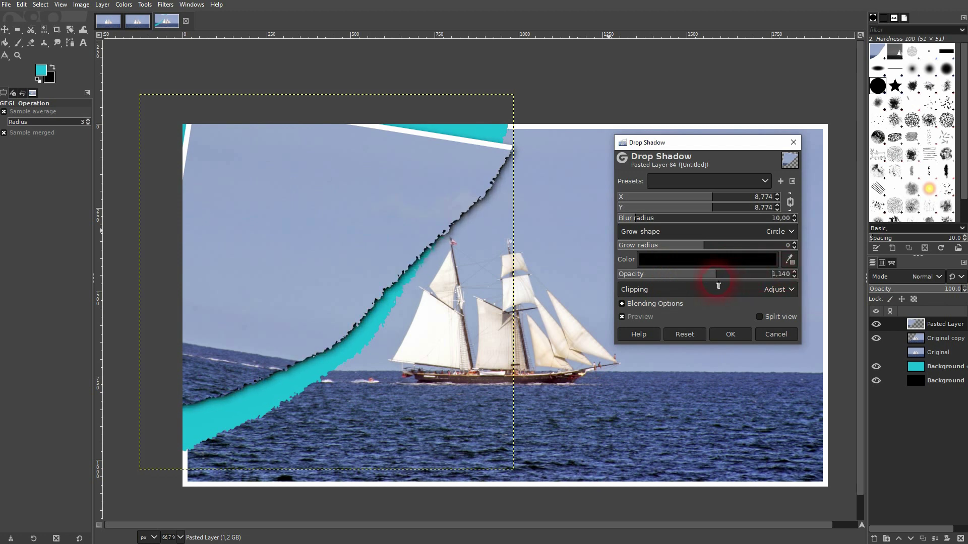
pyautogui.moveTo(702, 246)
pyautogui.mouseDown()
pyautogui.moveTo(744, 253)
pyautogui.moveTo(698, 255)
pyautogui.mouseUp()
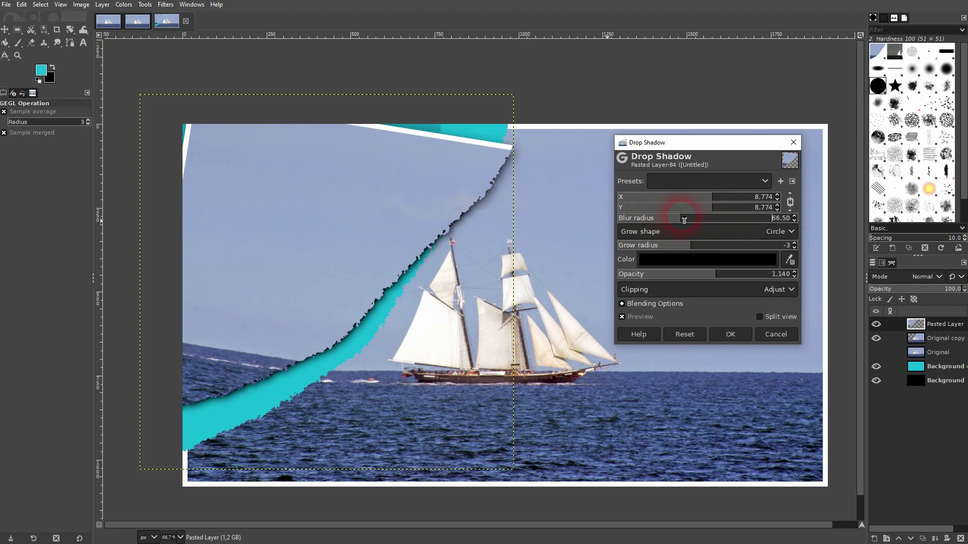
pyautogui.moveTo(697, 245); pyautogui.dragTo(639, 245)
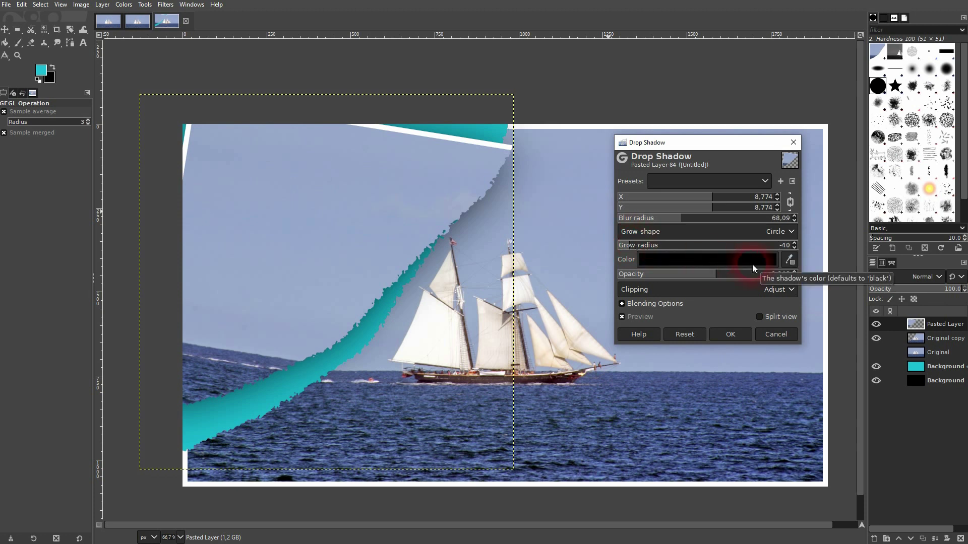
pyautogui.moveTo(634, 247); pyautogui.dragTo(625, 246)
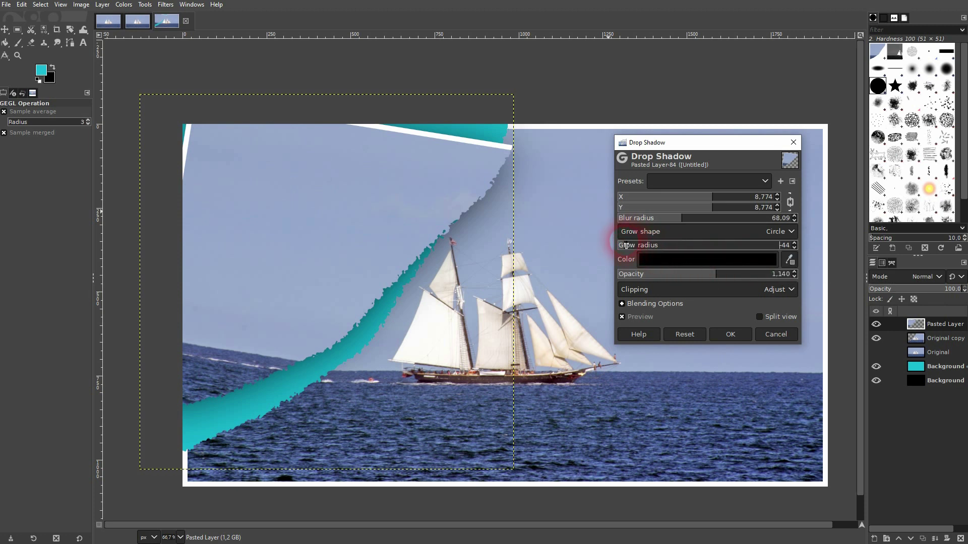
pyautogui.click(685, 220)
pyautogui.moveTo(677, 220); pyautogui.dragTo(644, 219)
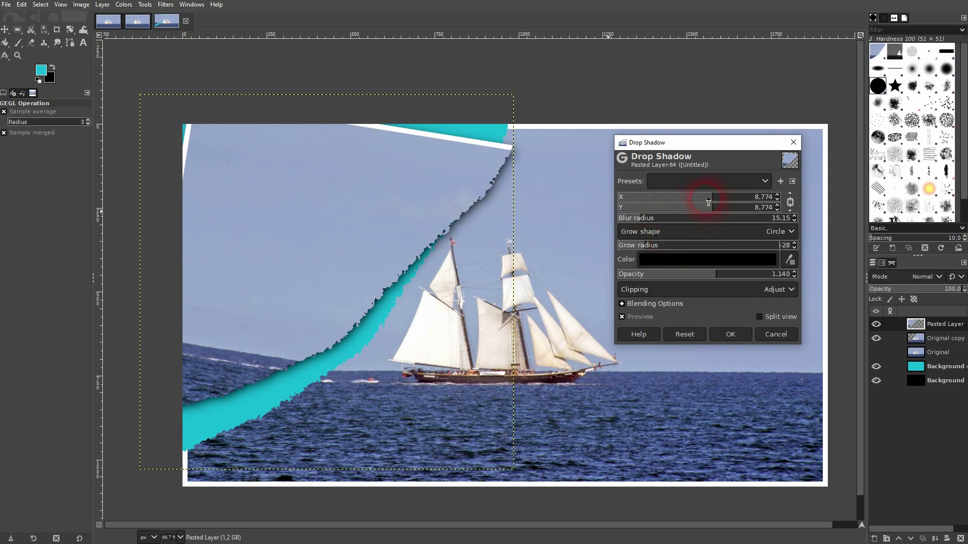
pyautogui.moveTo(712, 197); pyautogui.dragTo(707, 199)
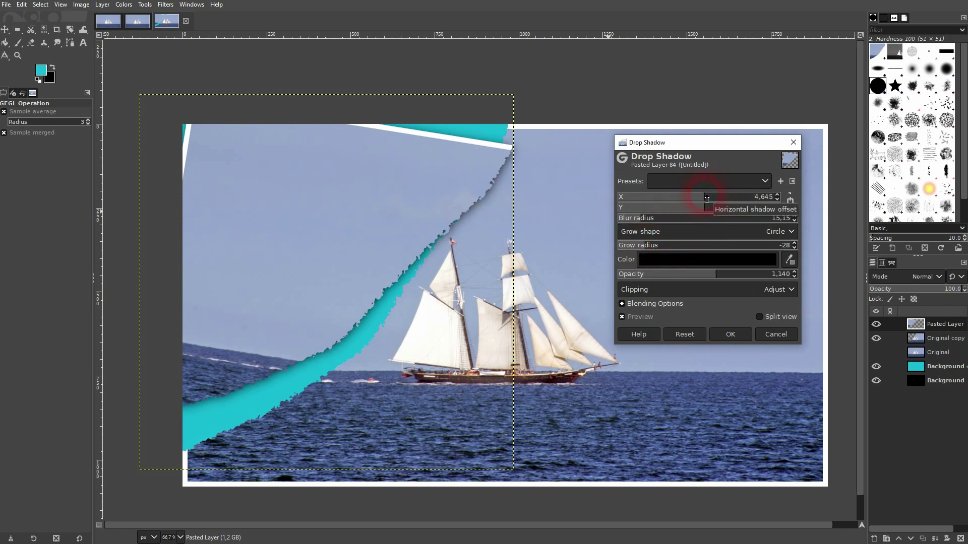
pyautogui.click(728, 335)
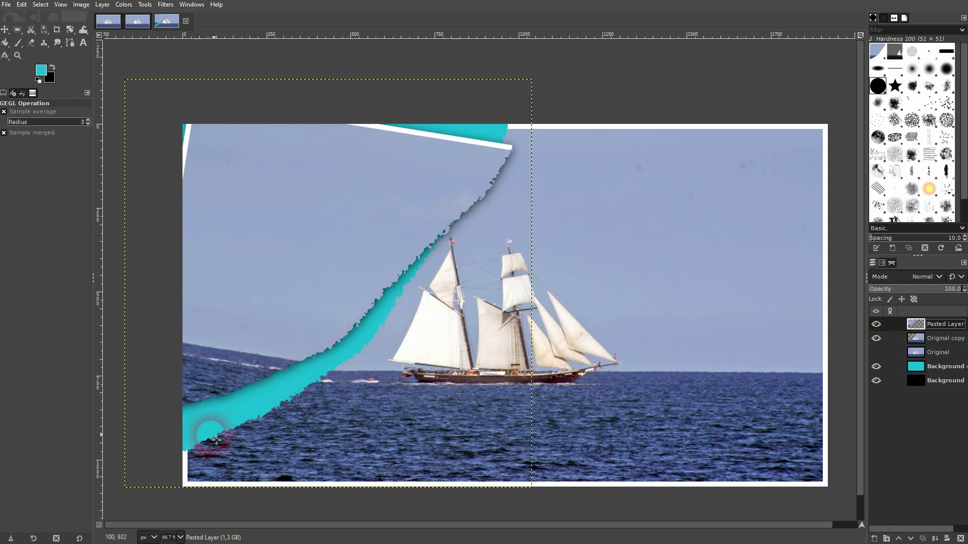
pyautogui.click(878, 339)
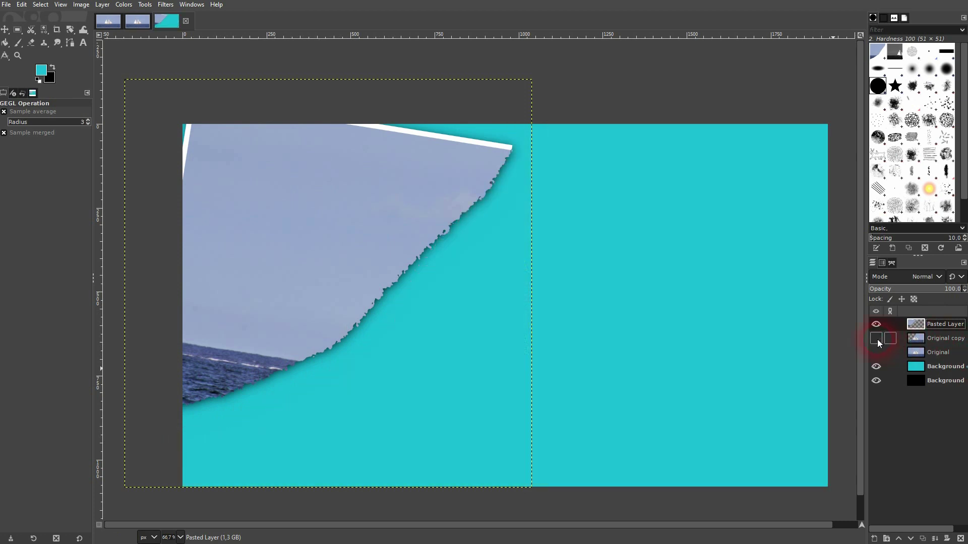
pyautogui.click(878, 340)
pyautogui.click(942, 338)
# Create a new 1920 × 1080 transparent layer named 'white fragments'
pyautogui.click(874, 539)
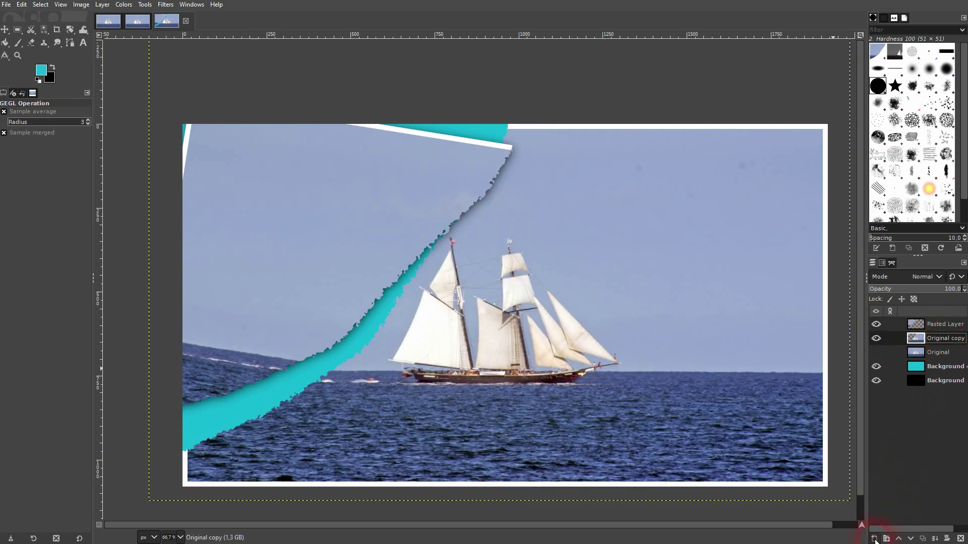
pyautogui.write('white fragments')
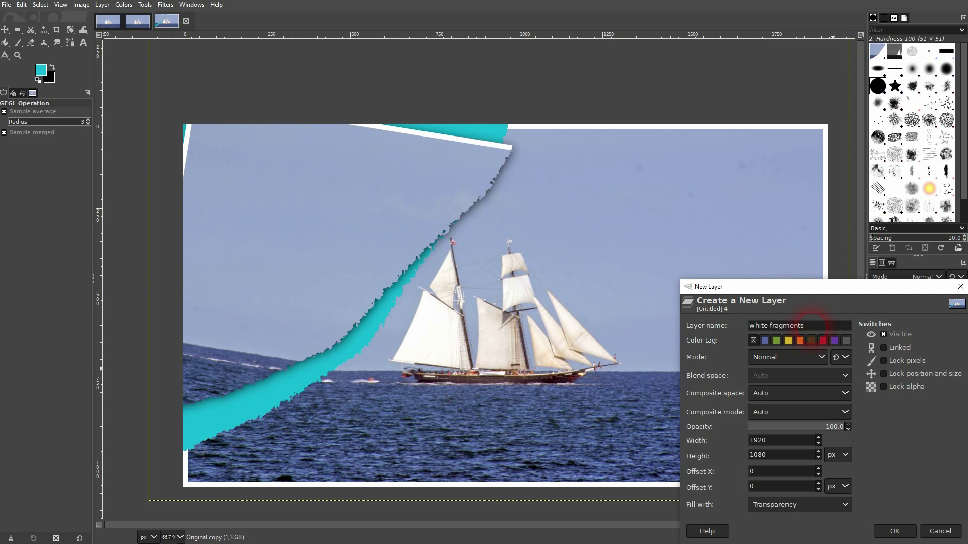
pyautogui.click(842, 507)
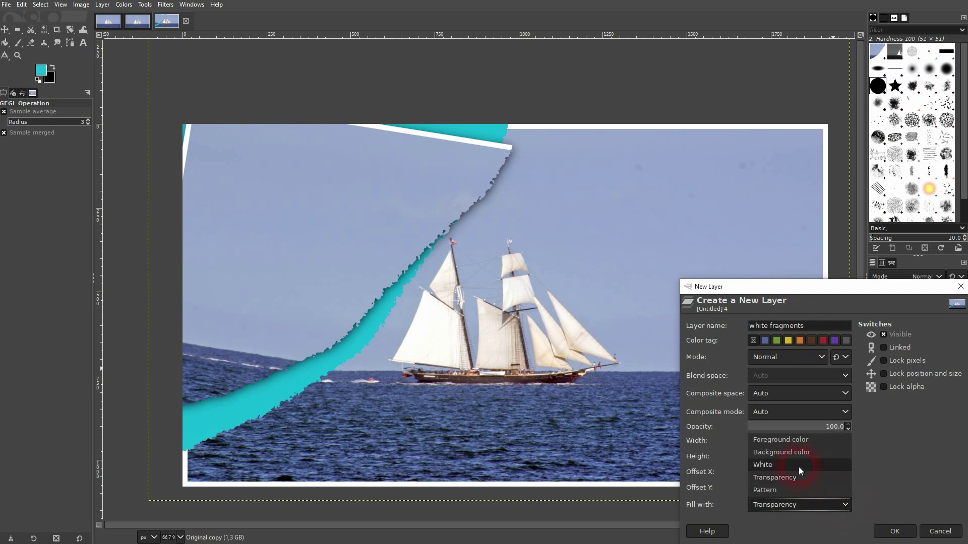
pyautogui.click(807, 478)
pyautogui.click(892, 530)
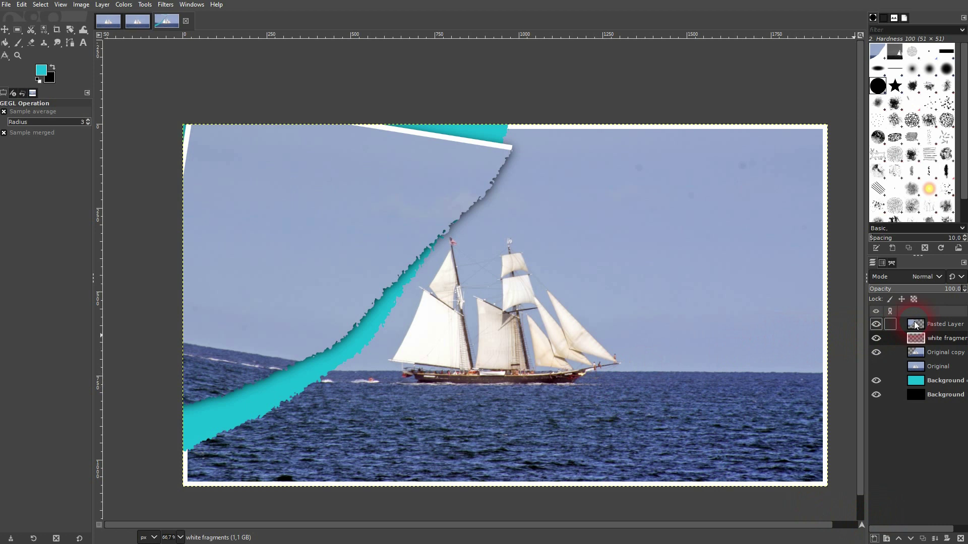
# Set up the Paintbrush with white, a hard round brush and default hardness
pyautogui.click(17, 48)
pyautogui.click(40, 80)
pyautogui.click(53, 68)
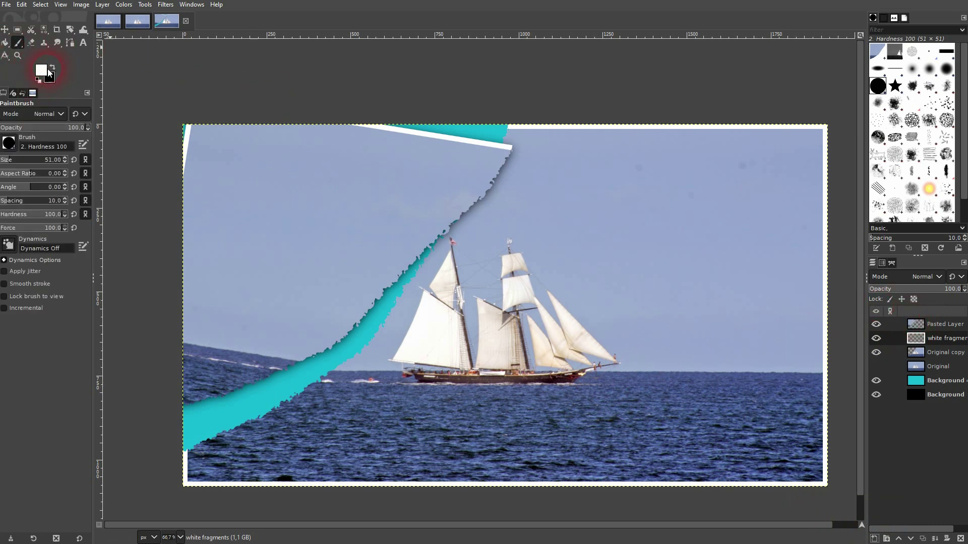
pyautogui.click(9, 143)
pyautogui.click(60, 172)
pyautogui.click(80, 216)
# Paint white over the top end of the tear and the cyan band's end
pyautogui.moveTo(474, 126)
pyautogui.mouseDown()
pyautogui.moveTo(504, 129)
pyautogui.moveTo(502, 140)
pyautogui.mouseUp()
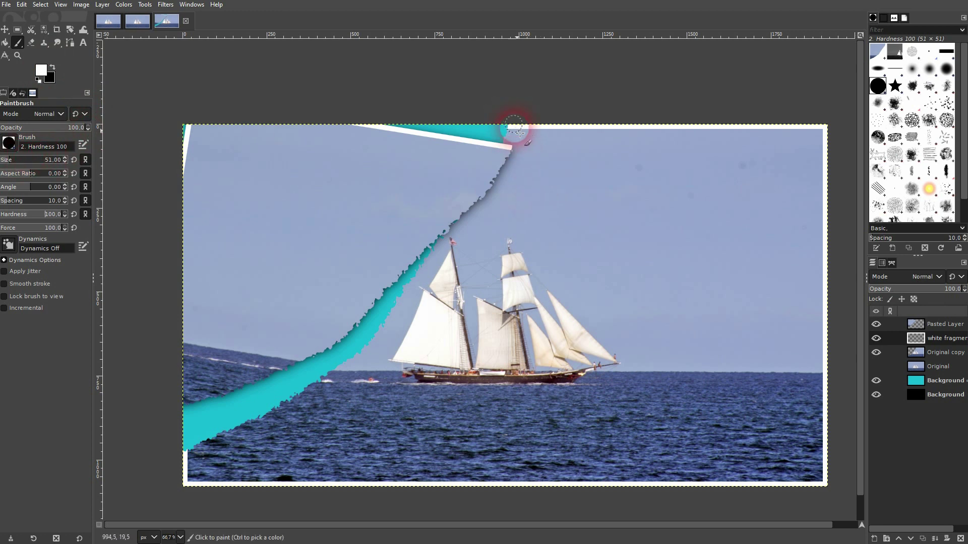
pyautogui.moveTo(494, 129)
pyautogui.mouseDown()
pyautogui.moveTo(511, 132)
pyautogui.moveTo(511, 144)
pyautogui.mouseUp()
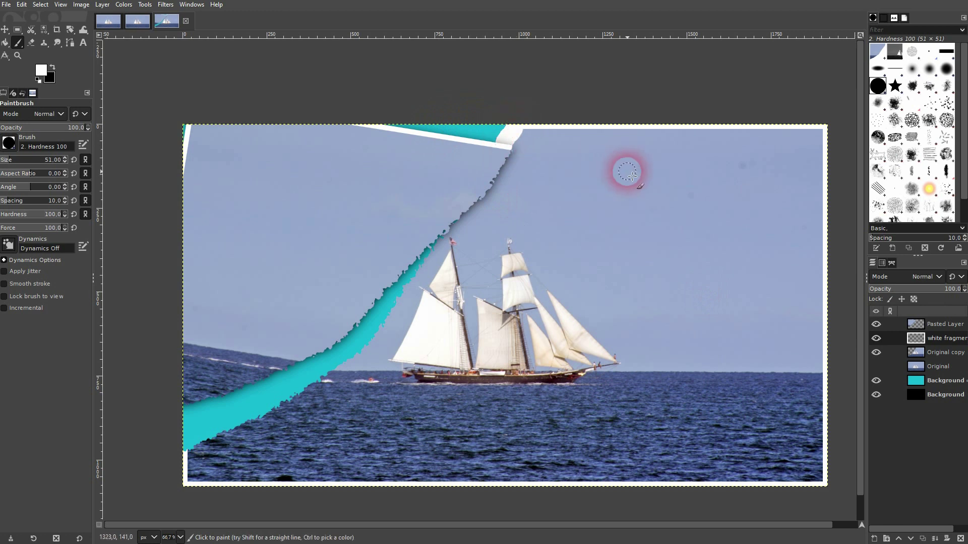
pyautogui.click(932, 478)
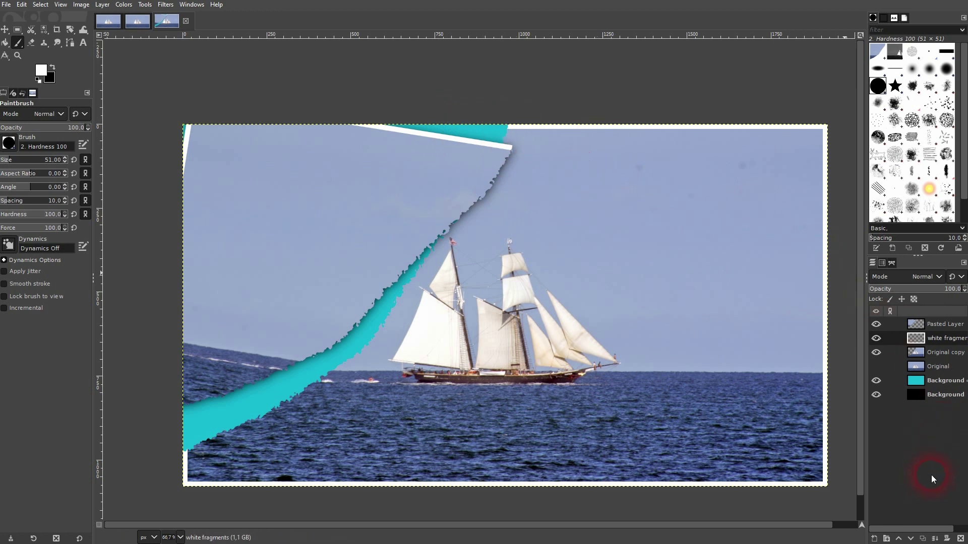
# Lower white fragments beneath Original copy, then hide and reshow Original copy to check the cyan
pyautogui.click(911, 538)
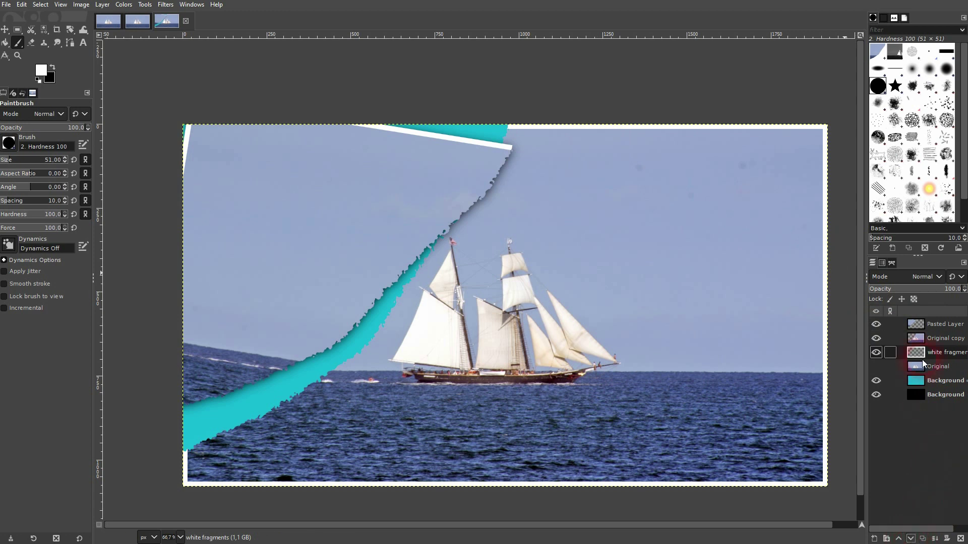
pyautogui.click(879, 341)
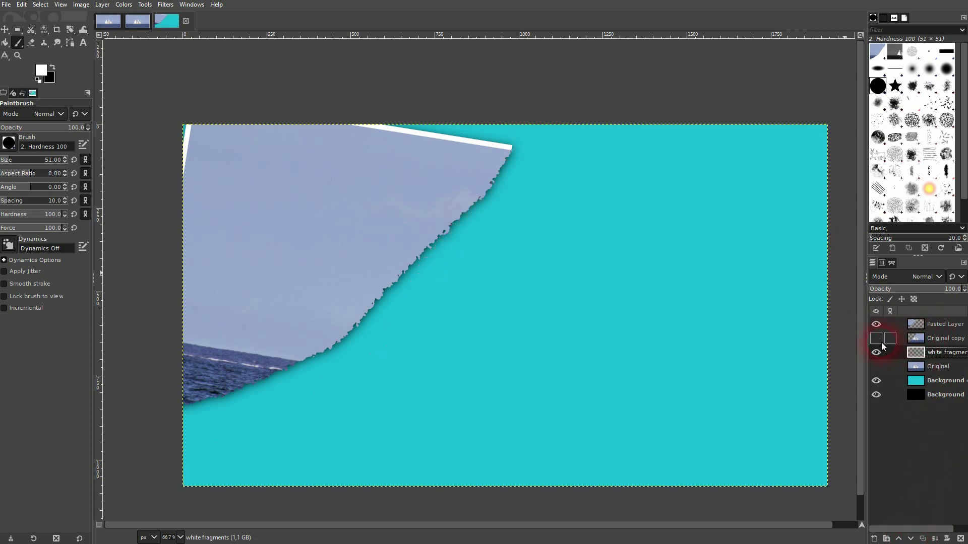
pyautogui.click(879, 341)
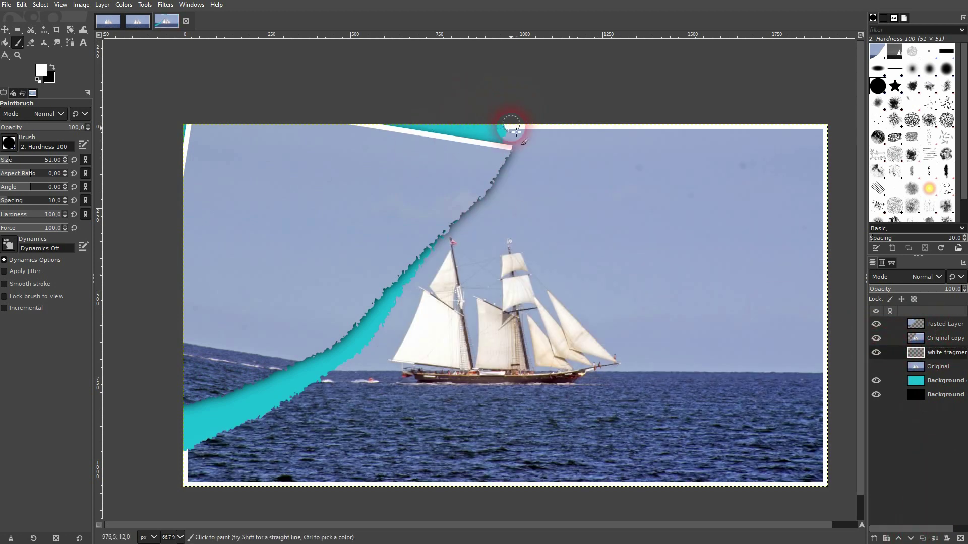
# Paint white fibres from the top of the tear down the cyan torn edge, redoing one stroke
pyautogui.moveTo(514, 139)
pyautogui.mouseDown()
pyautogui.moveTo(472, 209)
pyautogui.moveTo(436, 243)
pyautogui.moveTo(417, 292)
pyautogui.moveTo(344, 365)
pyautogui.mouseUp()
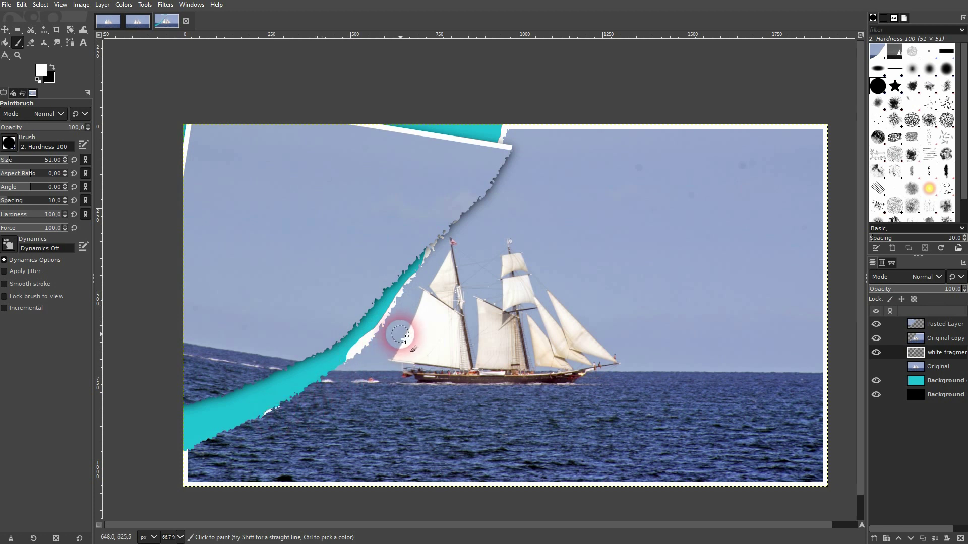
pyautogui.hotkey('ctrl', 'z')
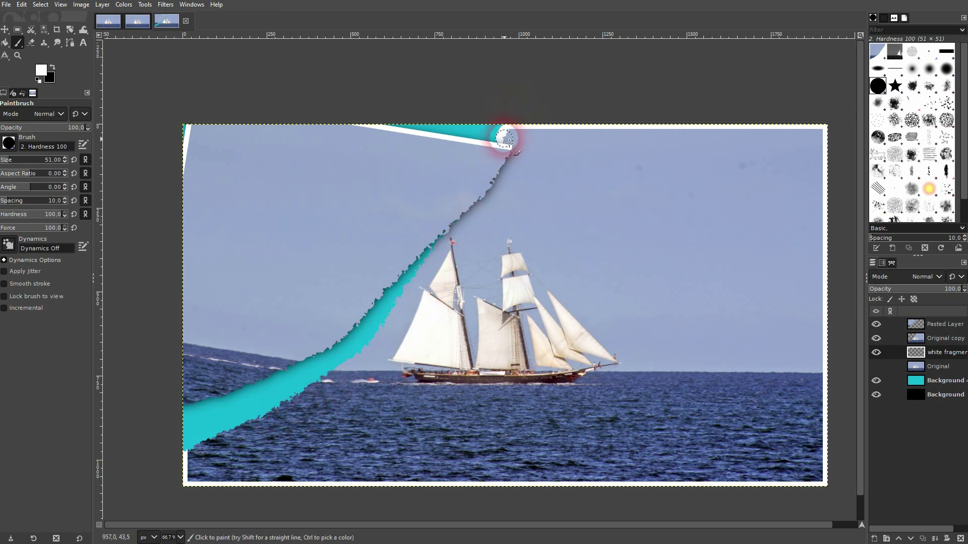
pyautogui.moveTo(469, 231)
pyautogui.mouseDown()
pyautogui.moveTo(469, 205)
pyautogui.moveTo(417, 265)
pyautogui.moveTo(409, 304)
pyautogui.moveTo(335, 392)
pyautogui.moveTo(342, 380)
pyautogui.moveTo(162, 468)
pyautogui.mouseUp()
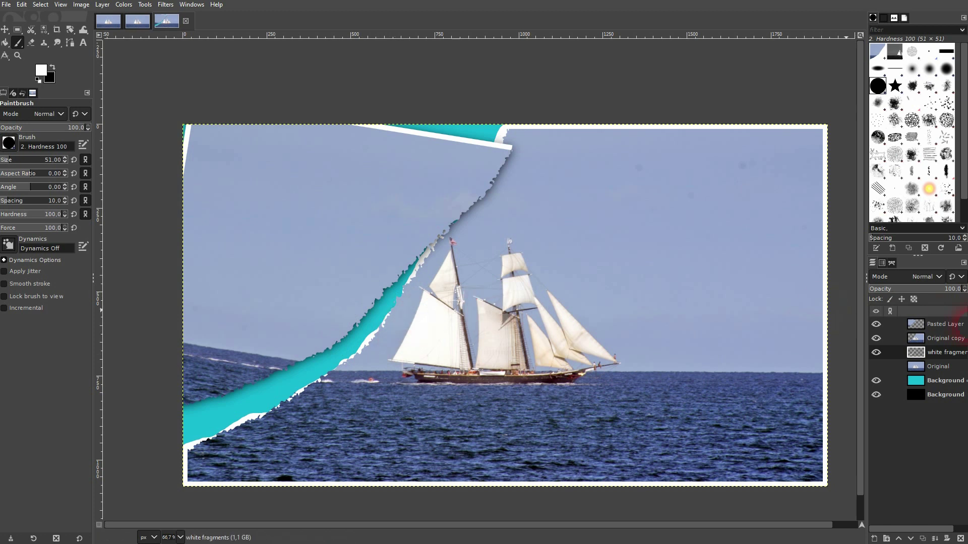
# Duplicate white fragments, select its fibre outline with Alpha to Selection, and set Bucket Fill with grey 858585
pyautogui.click(922, 538)
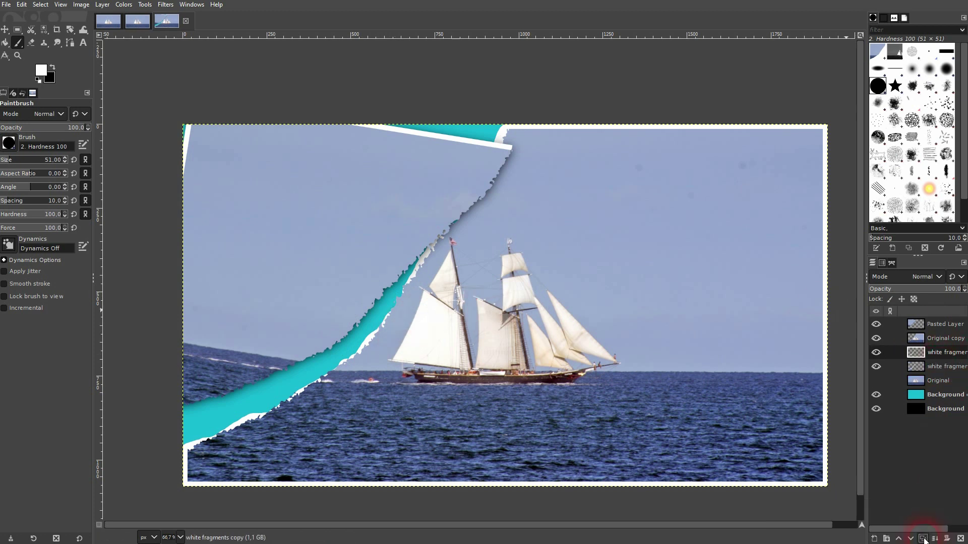
pyautogui.rightClick(929, 355)
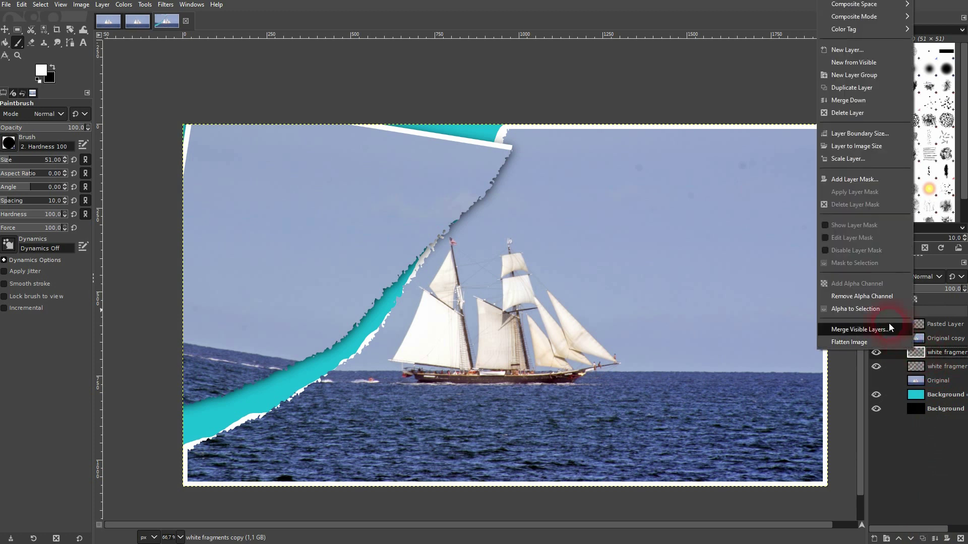
pyautogui.click(874, 314)
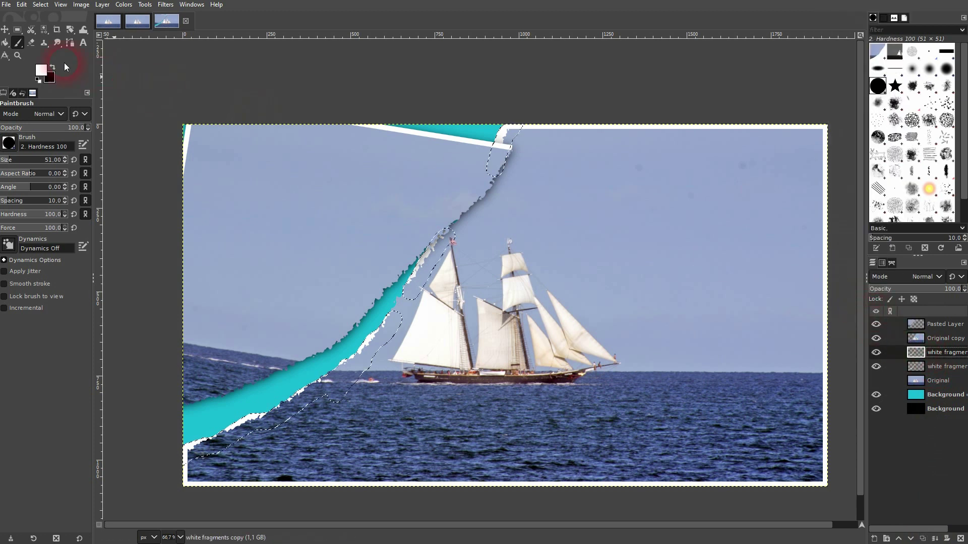
pyautogui.click(5, 43)
pyautogui.click(41, 70)
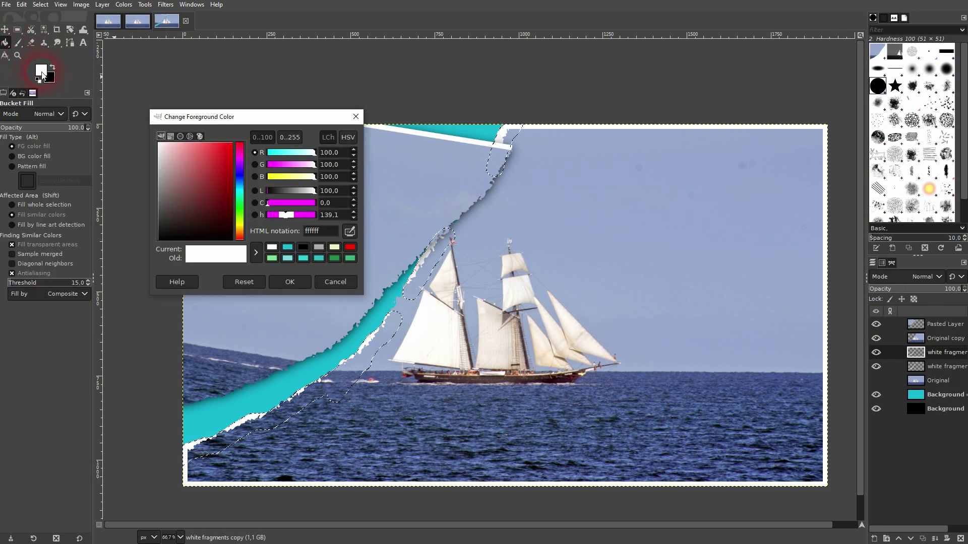
pyautogui.moveTo(182, 172)
pyautogui.mouseDown()
pyautogui.moveTo(138, 177)
pyautogui.moveTo(132, 189)
pyautogui.mouseUp()
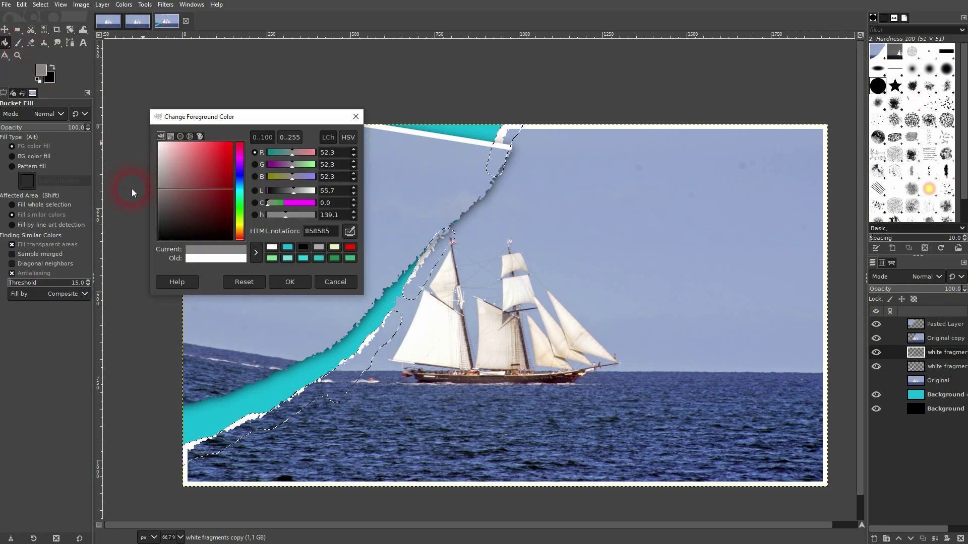
pyautogui.click(285, 284)
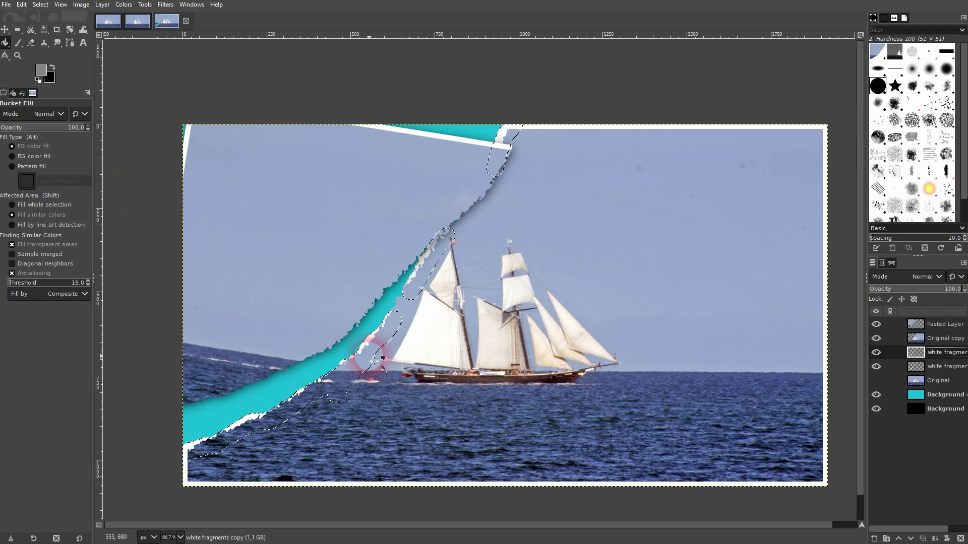
# Fill the fibres grey at the lower left, mast, tear top, cyan band edge and front sail
pyautogui.click(374, 359)
pyautogui.click(441, 261)
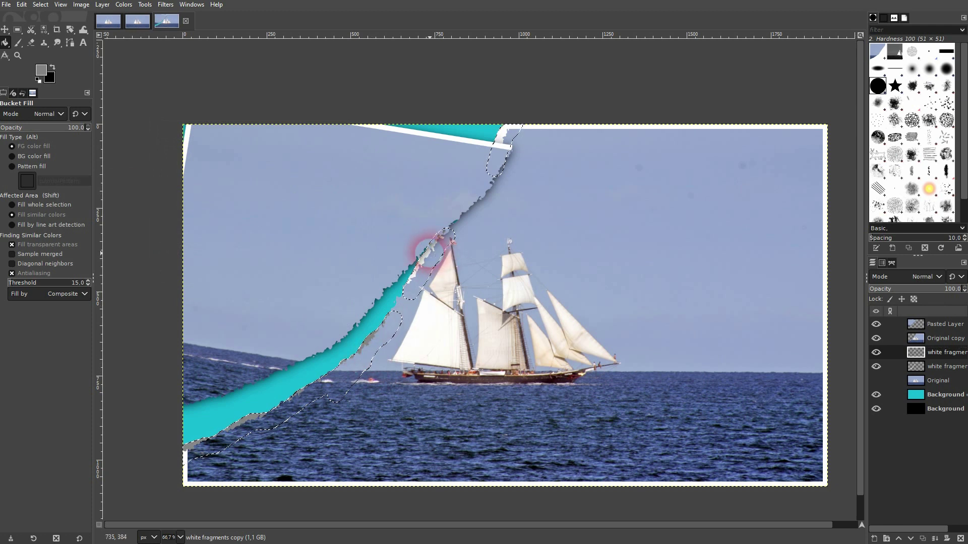
pyautogui.click(503, 139)
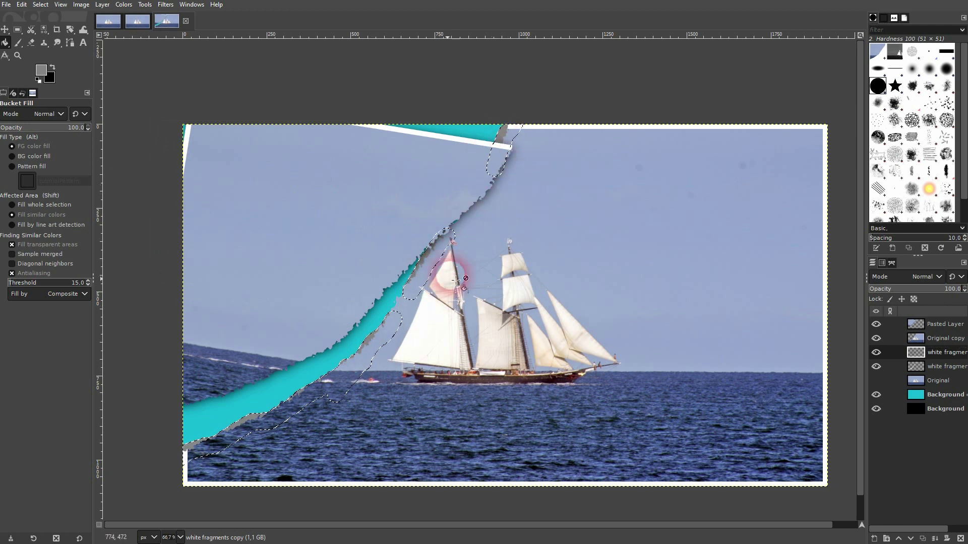
pyautogui.click(285, 403)
pyautogui.click(432, 311)
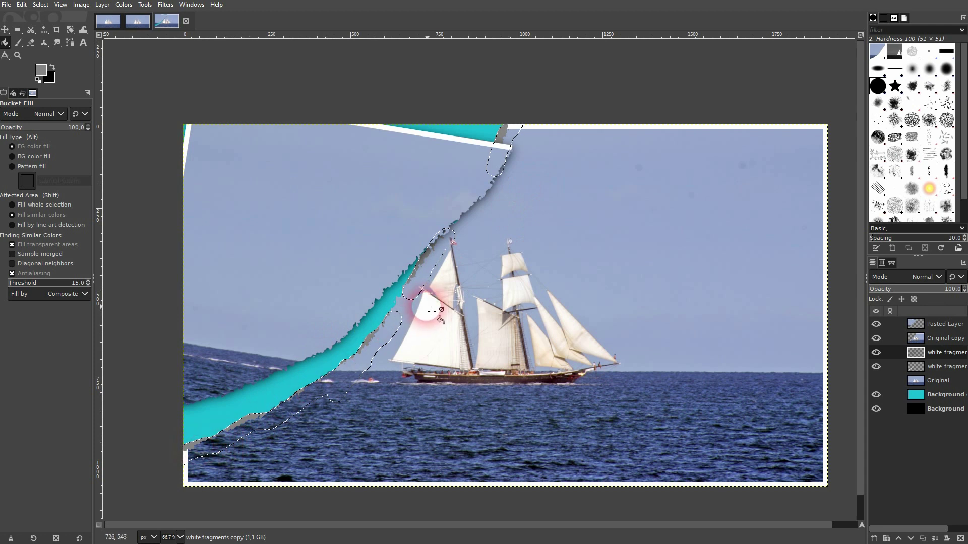
# Deselect, set the grey fibre copy to Dissolve mode and lower its opacity to about 46.5%
pyautogui.hotkey('ctrl', 'shift', 'a')
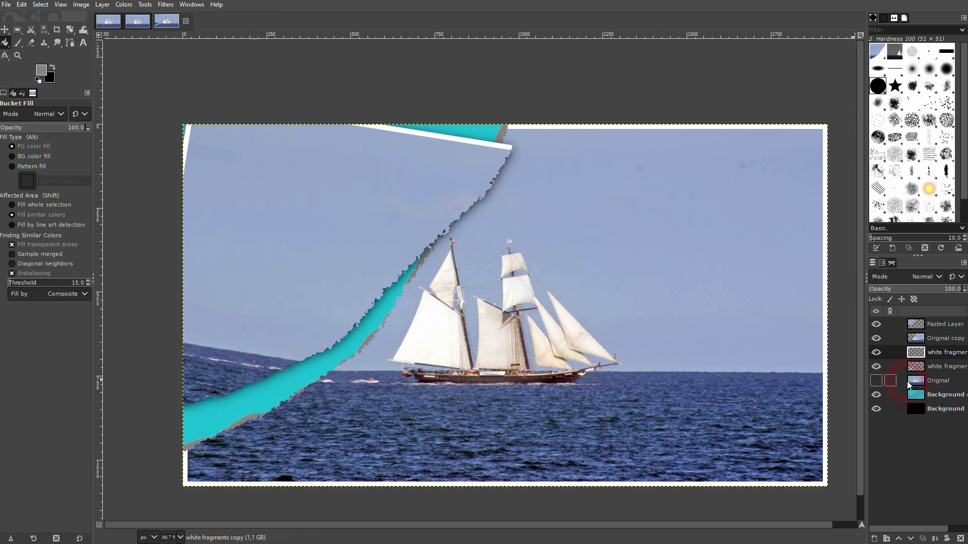
pyautogui.click(938, 277)
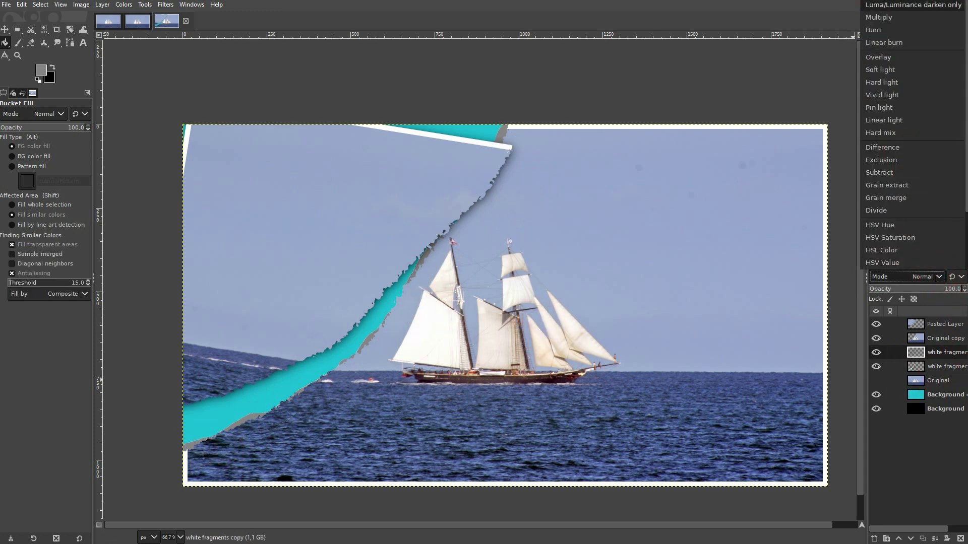
pyautogui.click(905, 216)
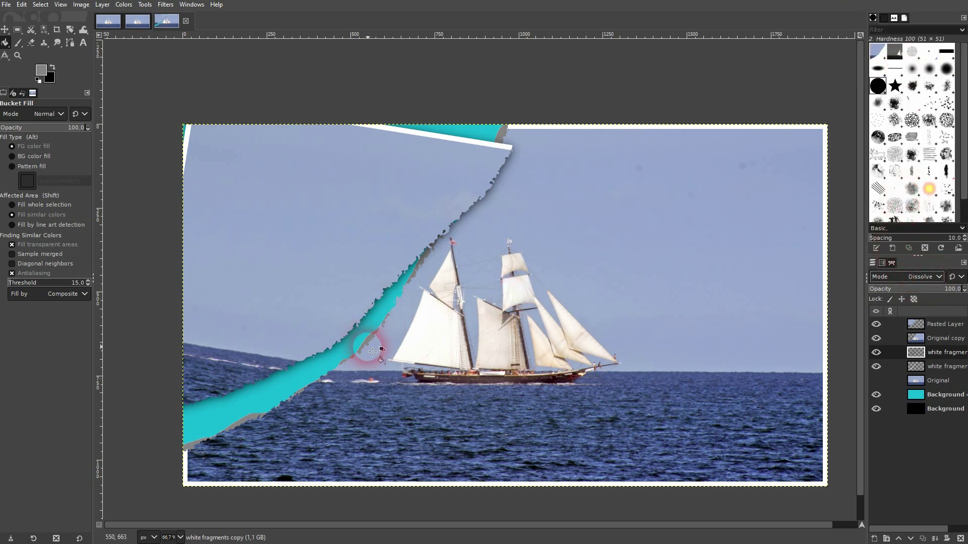
pyautogui.scroll(4, 372, 352)
pyautogui.scroll(2, 372, 352)
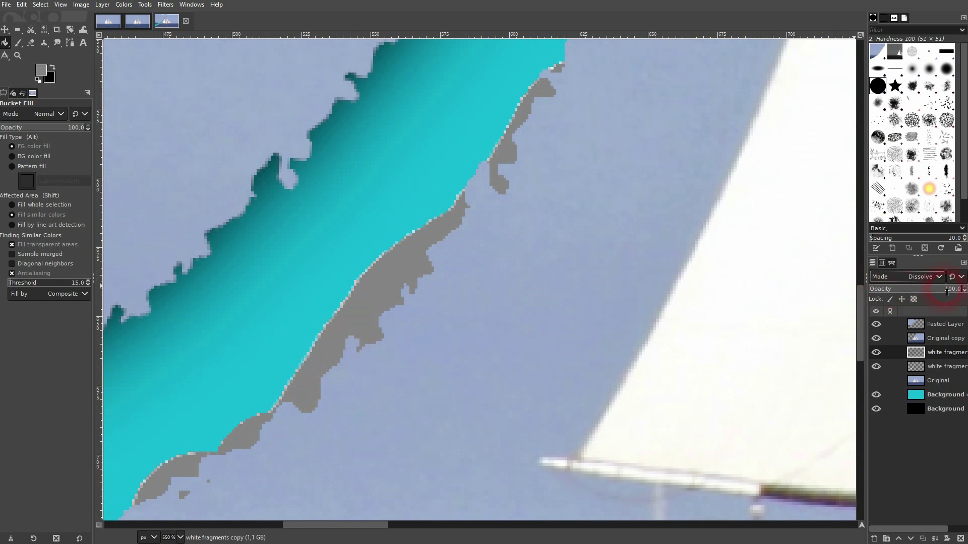
pyautogui.moveTo(948, 290); pyautogui.dragTo(875, 290)
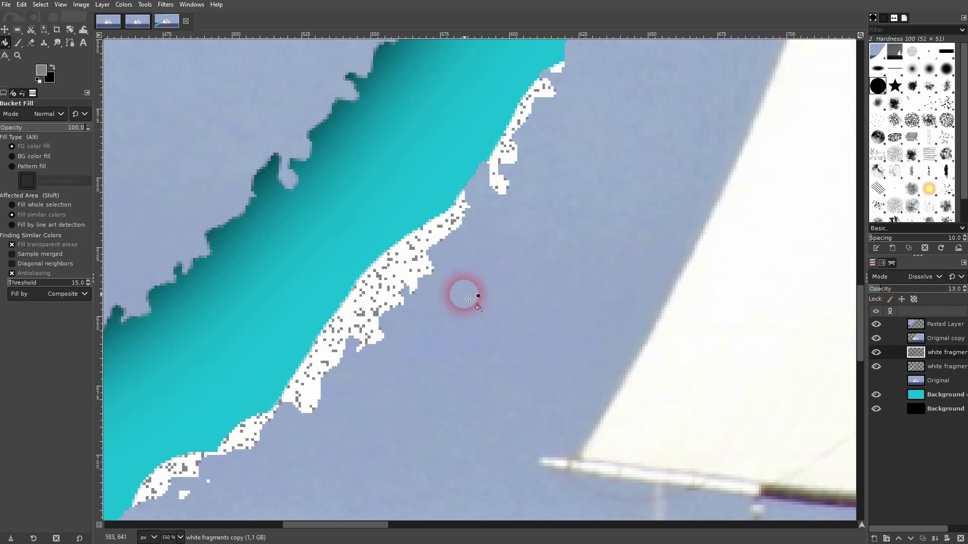
pyautogui.scroll(-4, 463, 292)
pyautogui.scroll(-2, 465, 301)
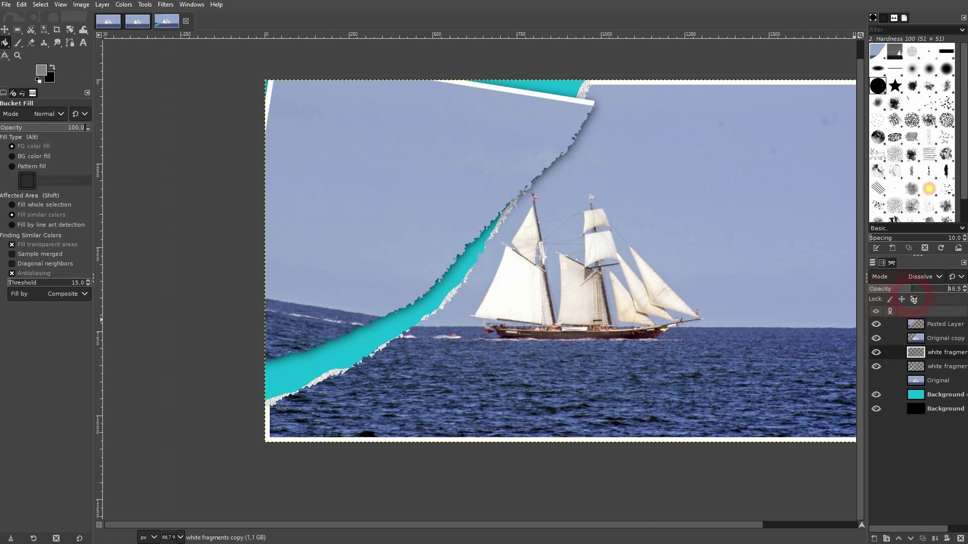
# Adjust the grey Dissolve fibres' opacity, then switch to the Move tool and select Pasted Layer
pyautogui.moveTo(914, 299); pyautogui.dragTo(882, 314)
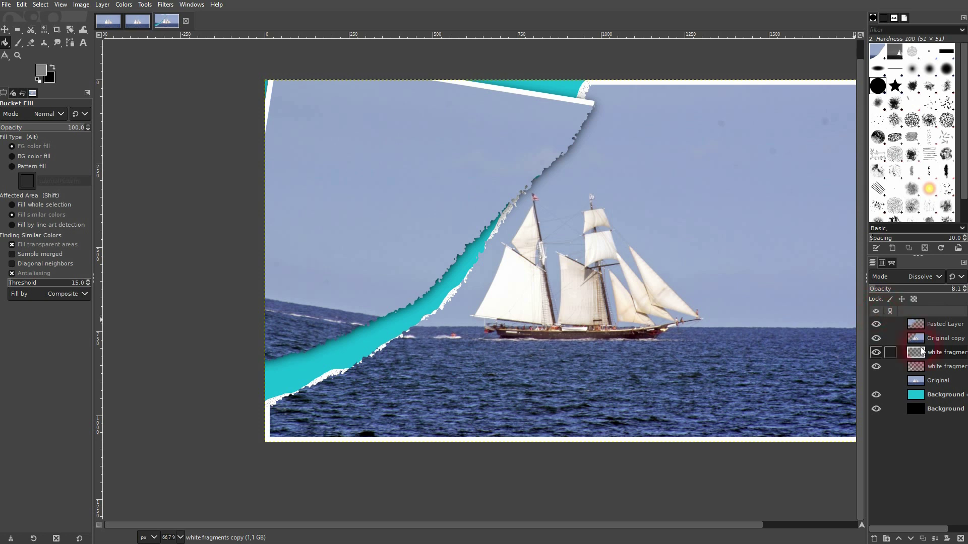
pyautogui.press('m')
pyautogui.click(276, 394)
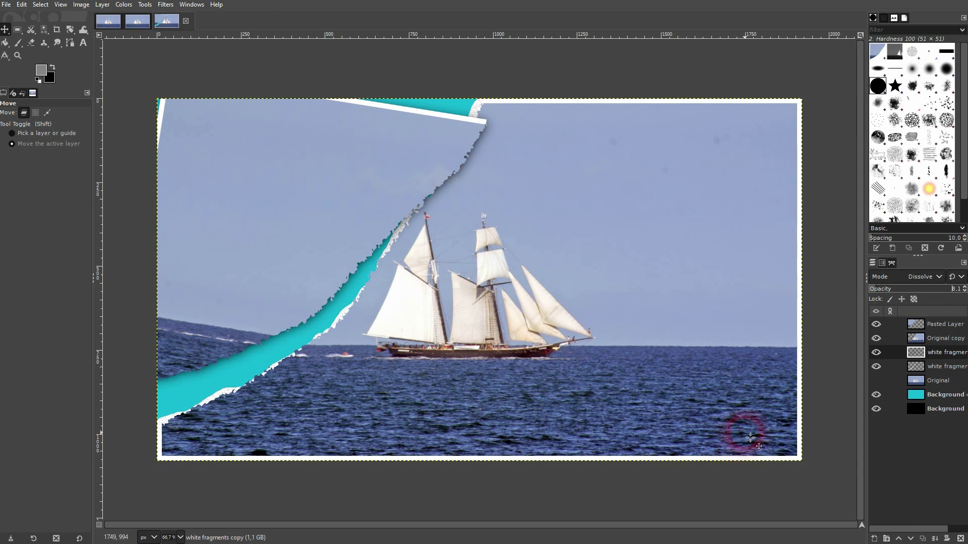
pyautogui.click(943, 328)
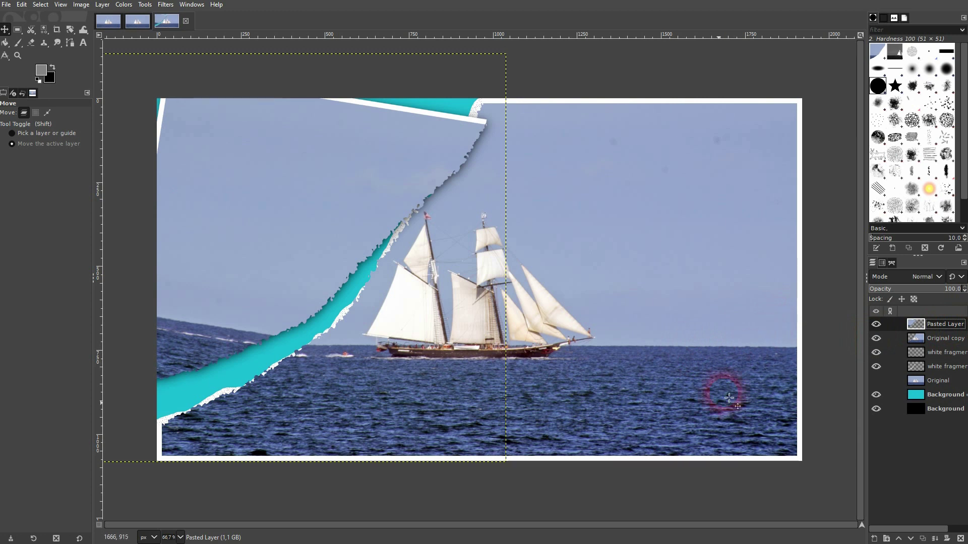